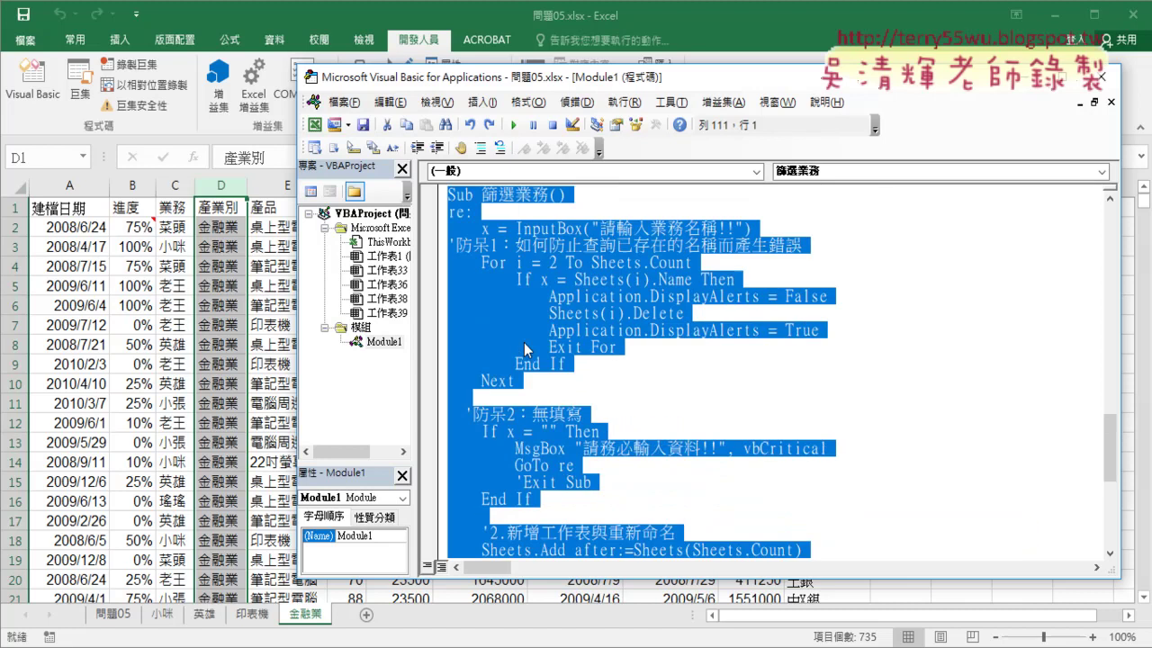
scroll(526, 348, up, 2)
Step: Highlight column D (產業別) and the neighbouring column E on the worksheet
click(518, 304)
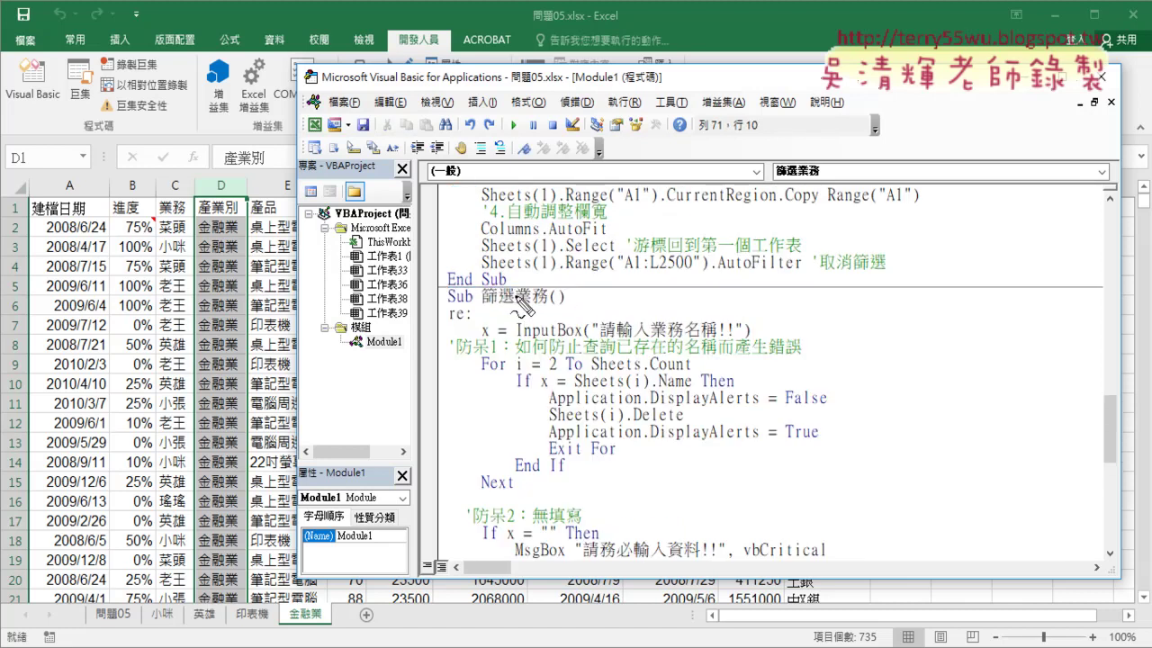
click(232, 188)
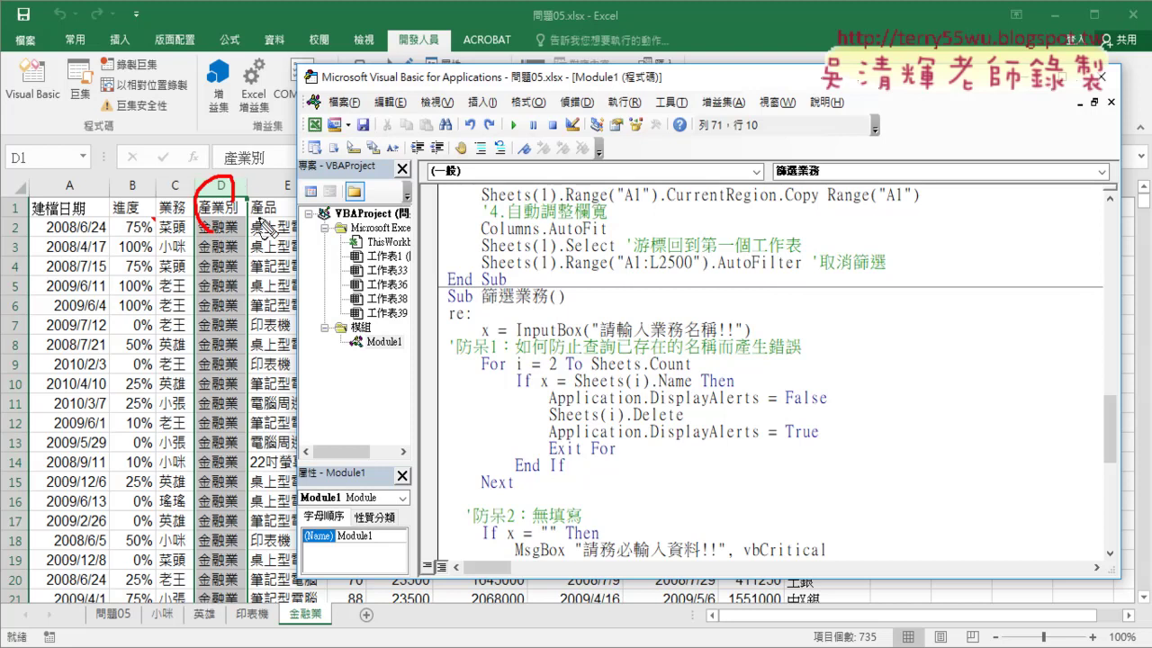
drag(286, 180, 256, 216)
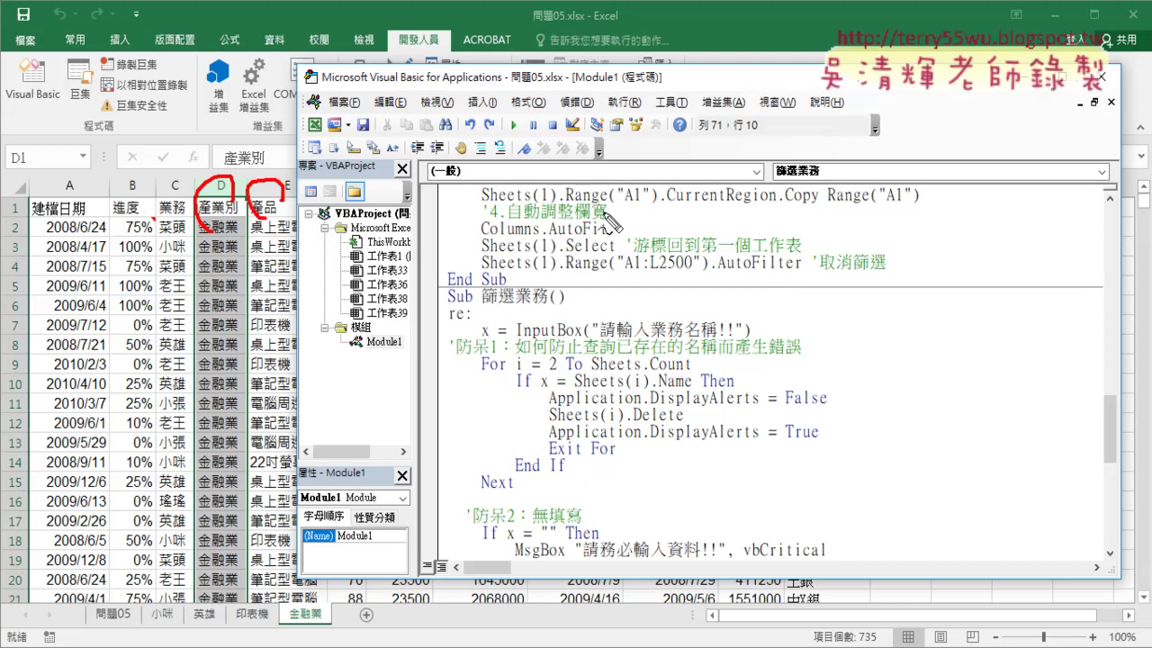
key(Escape)
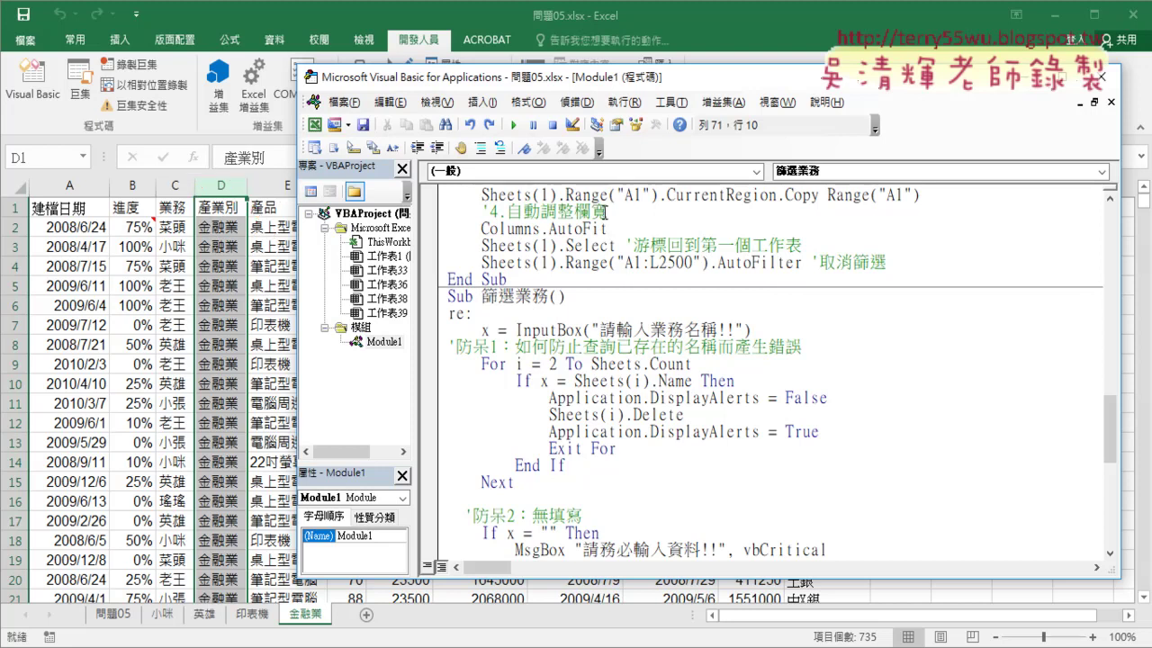
Step: Rename the macro to 篩選 and put 名稱 followed by a comma inside its parentheses
drag(514, 296, 548, 296)
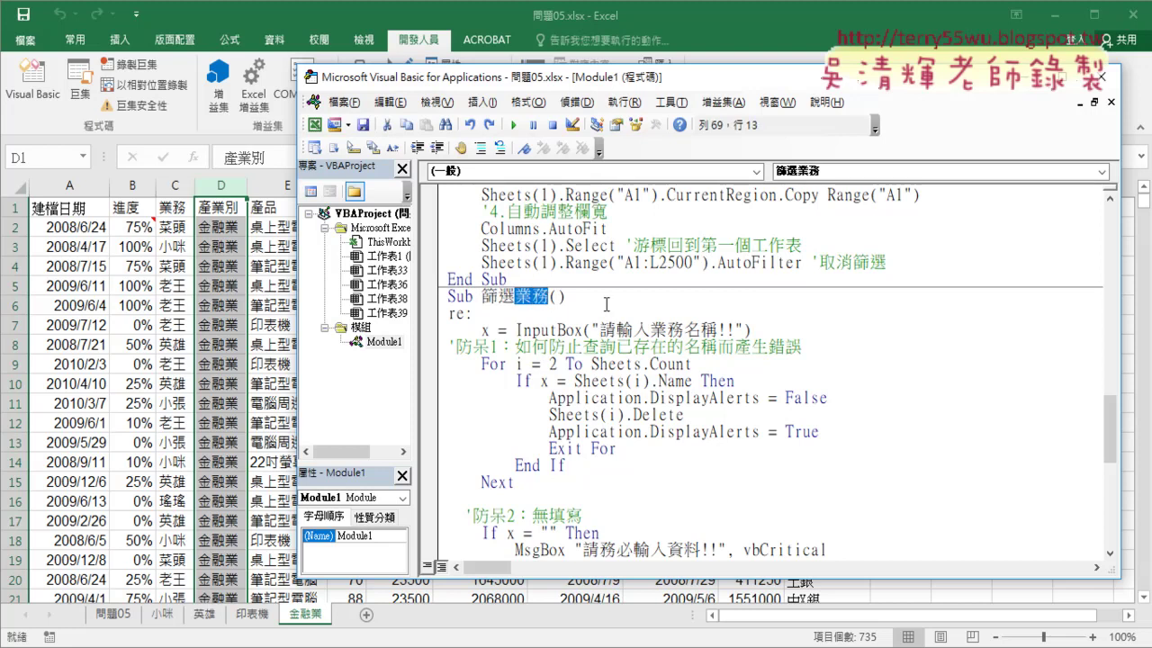
key(Delete)
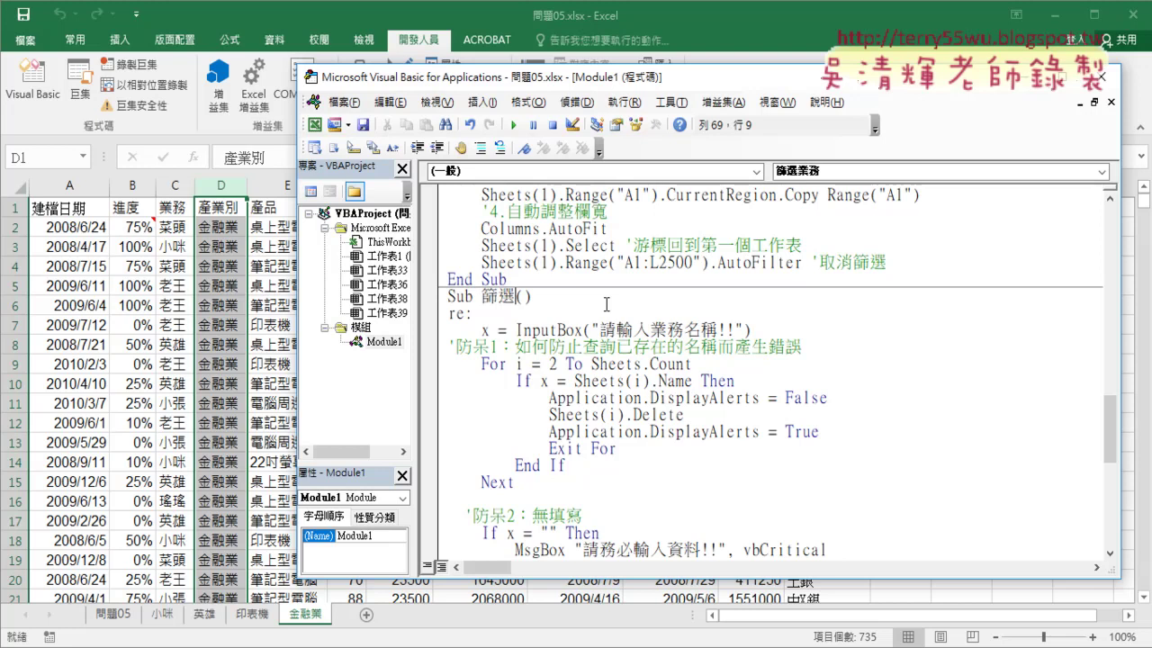
key(Right)
drag(718, 330, 684, 330)
key(ctrl+c)
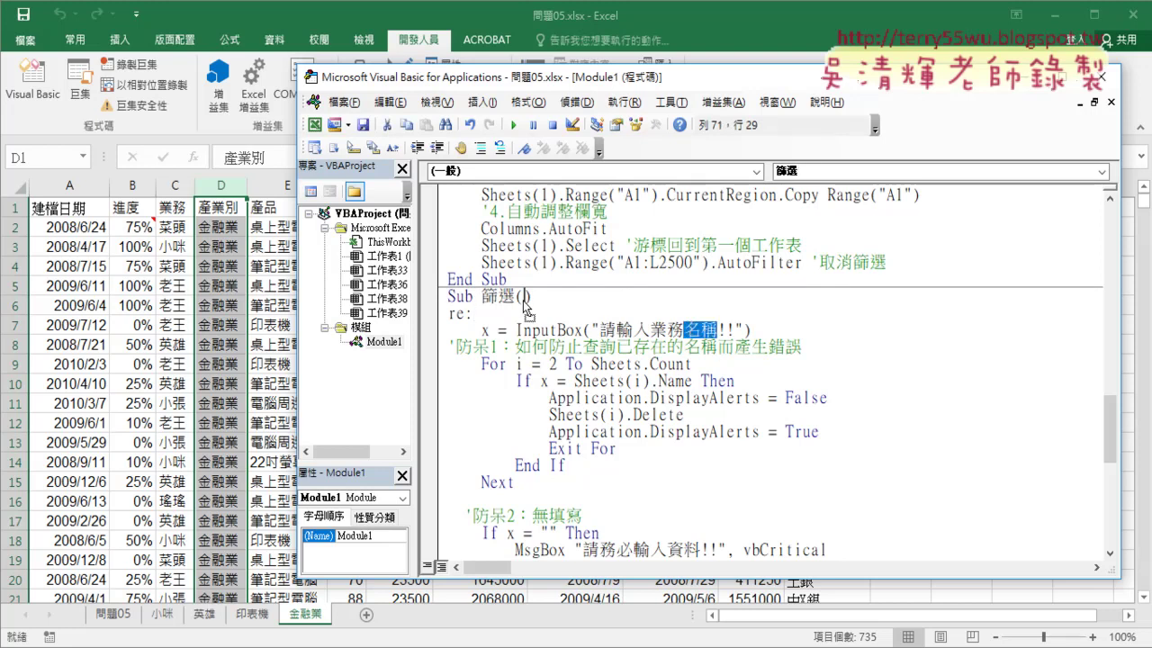
click(525, 297)
key(ctrl+v)
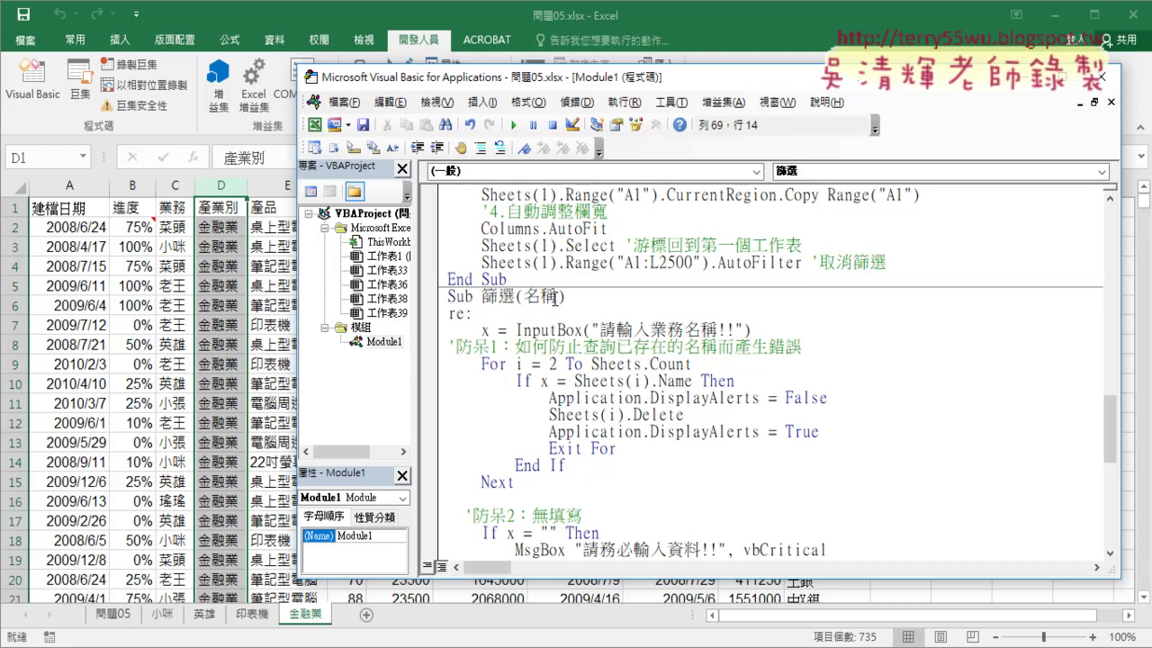
text(,)
Step: Dismiss the compile error and examine AutoFilter's column argument 3
scroll(615, 381, down, 3)
scroll(630, 396, down, 1)
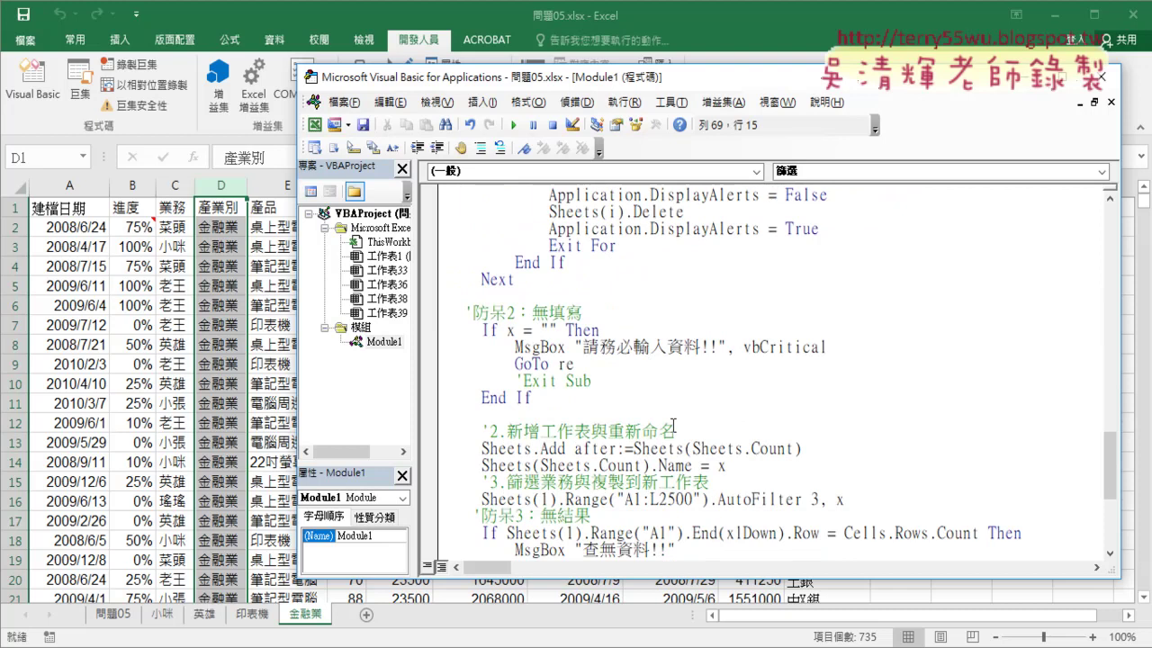
click(818, 506)
click(575, 402)
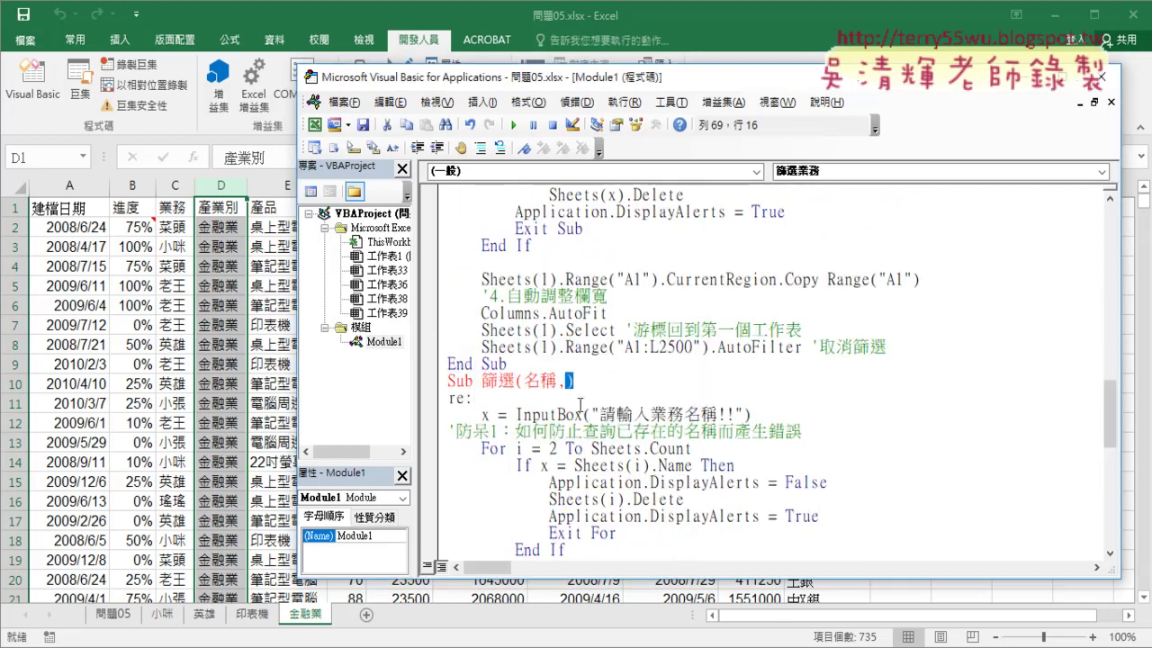
scroll(622, 384, down, 2)
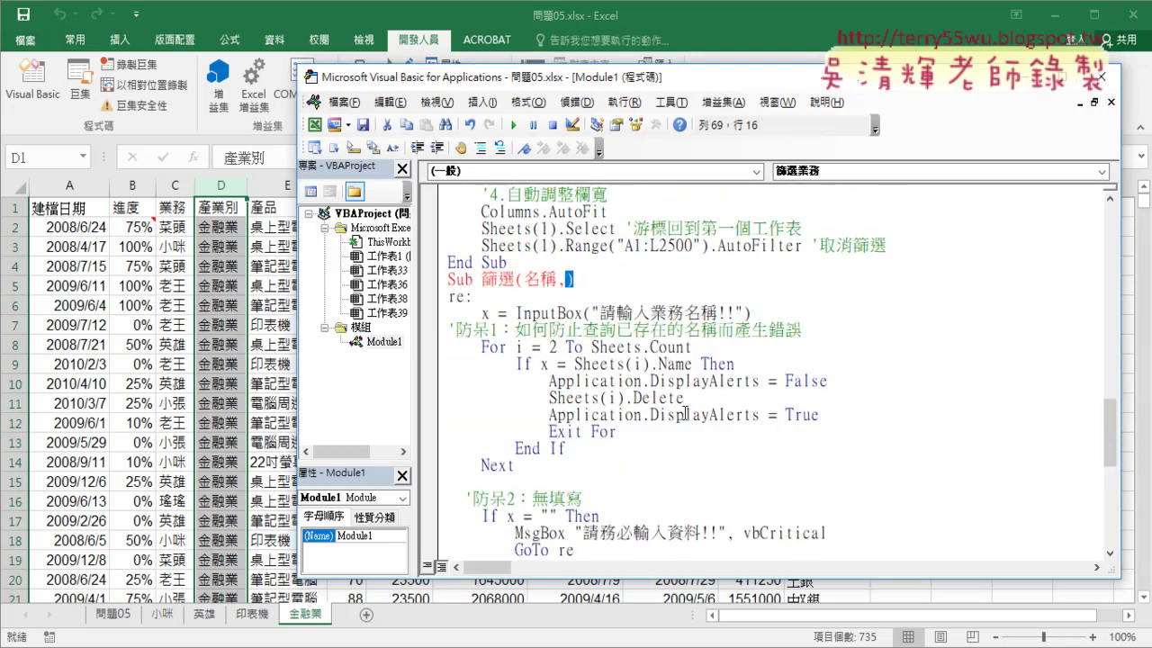
scroll(763, 455, down, 3)
scroll(763, 455, down, 1)
drag(802, 482, 717, 482)
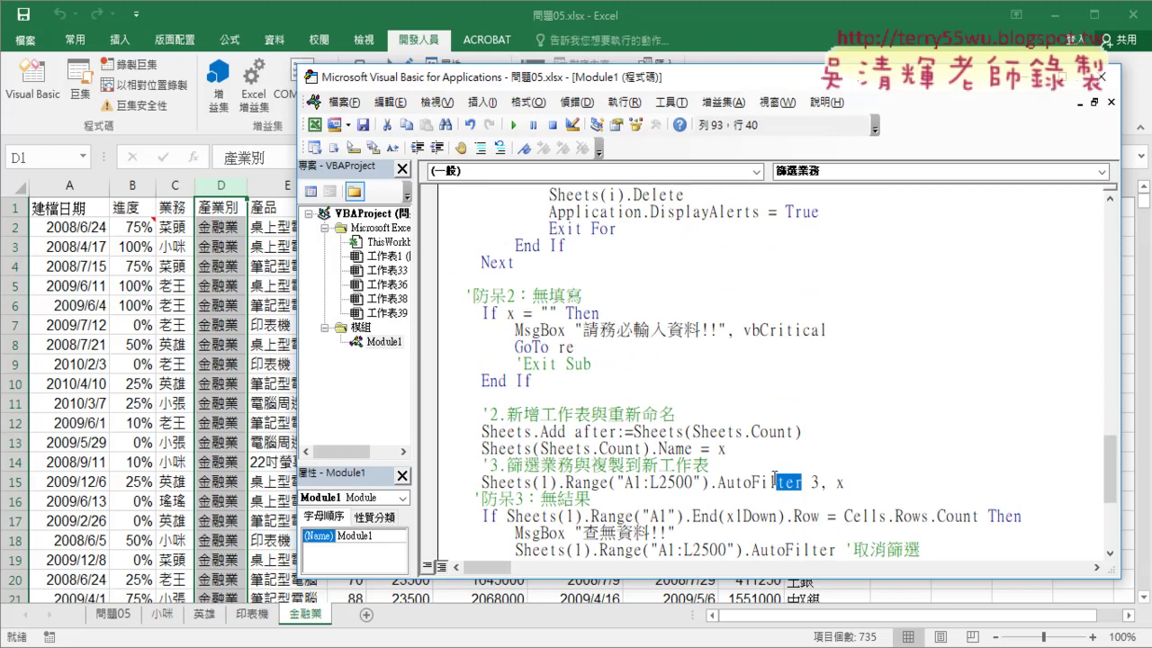
drag(822, 483, 812, 483)
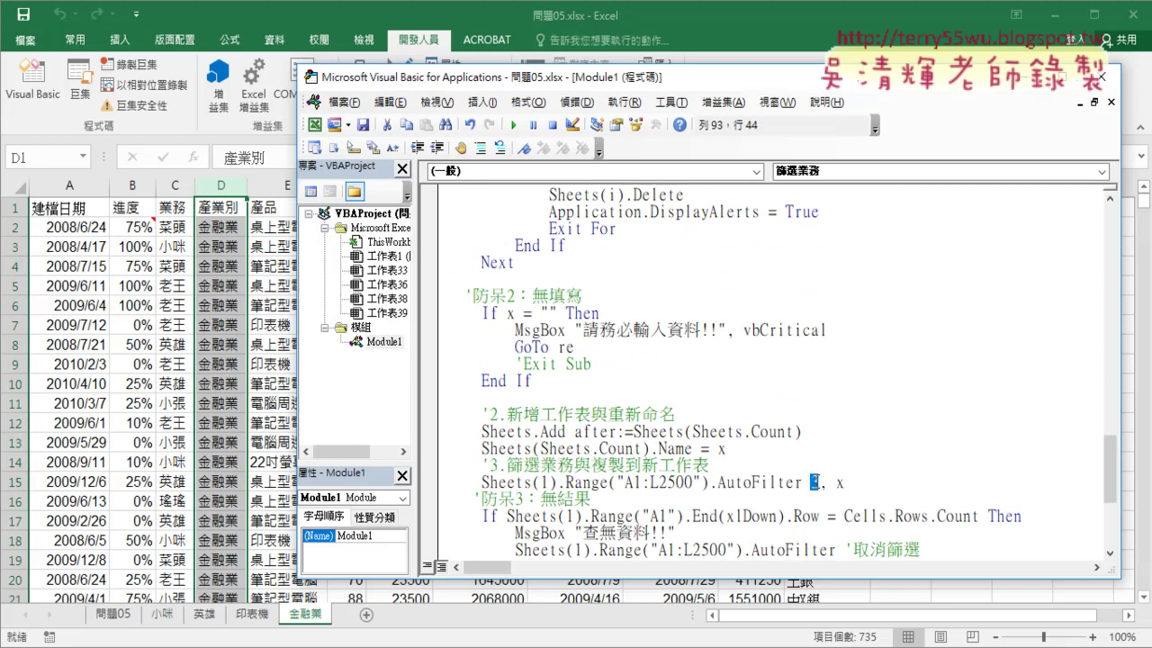
scroll(813, 483, up, 3)
scroll(754, 400, up, 1)
Step: Add 欄數 as the second parameter after the comma in the Sub 篩選 header
click(569, 280)
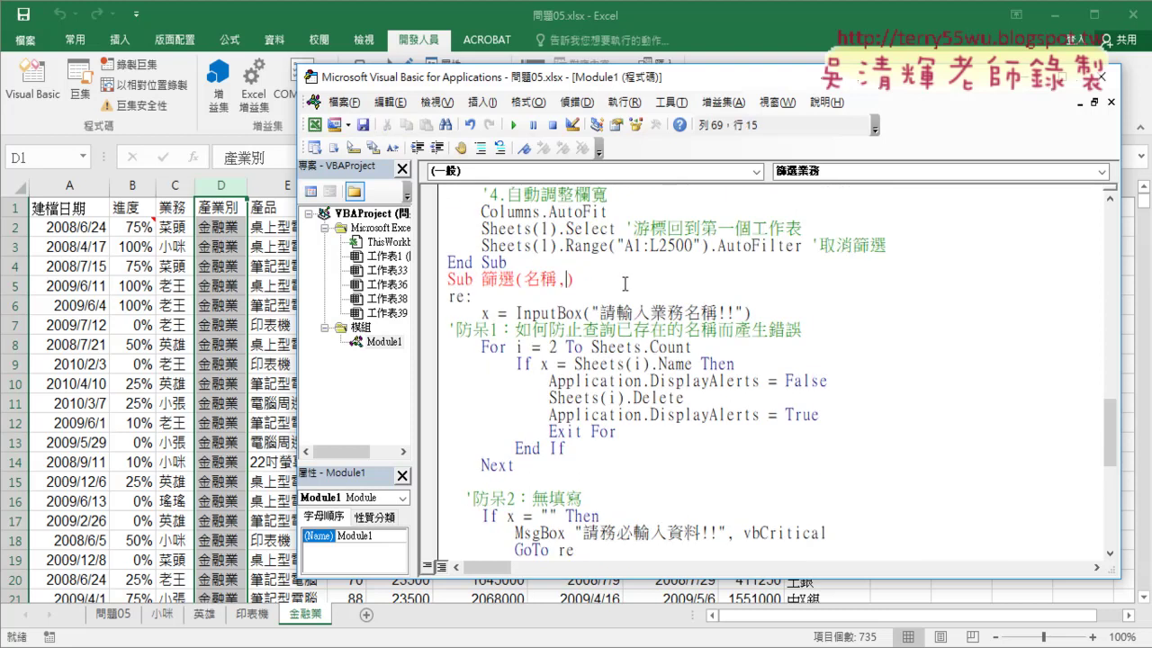
text(ㄌ)
text(ㄢ)
text(6gj4)
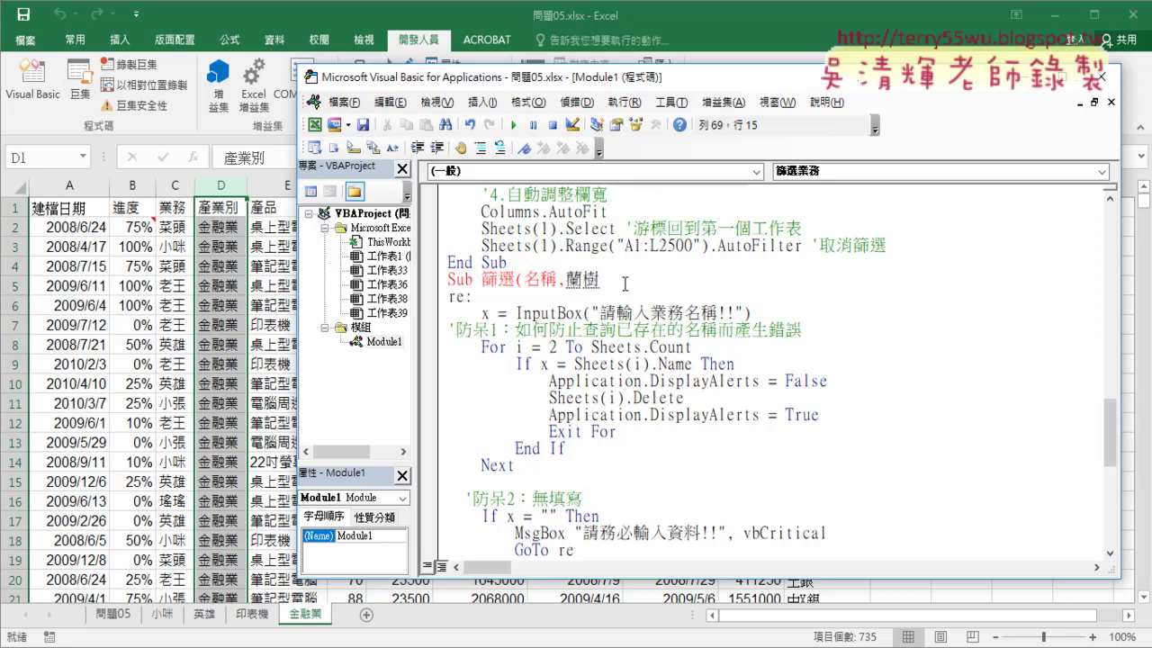
key(Down)
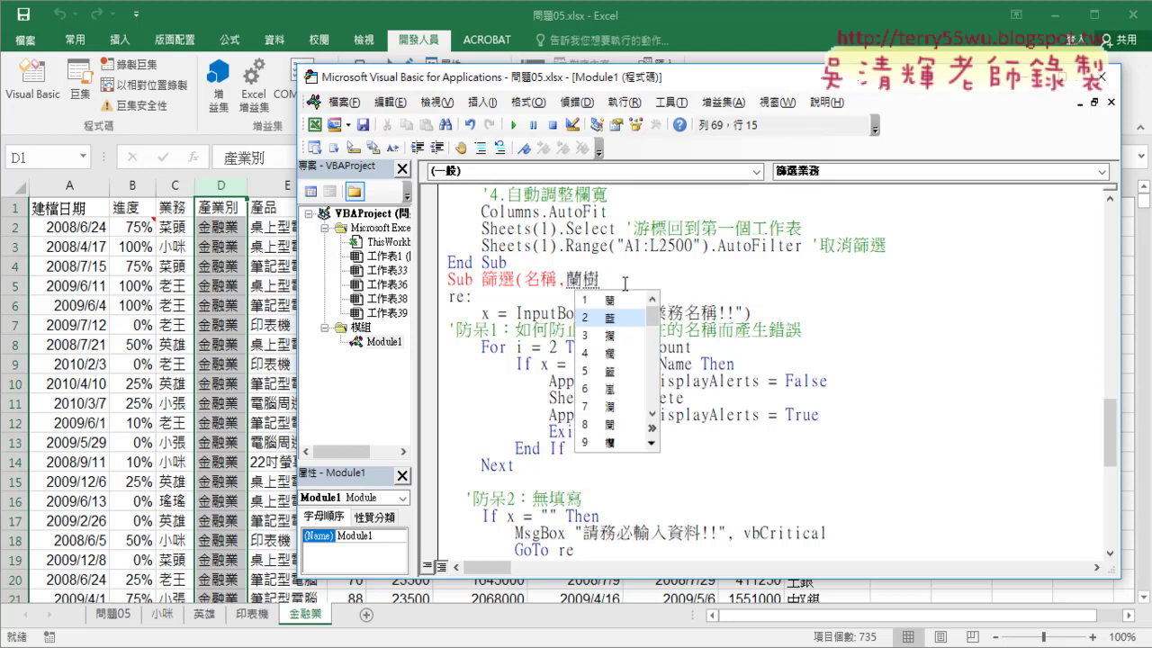
key(Down)
key(Down)
key(Return)
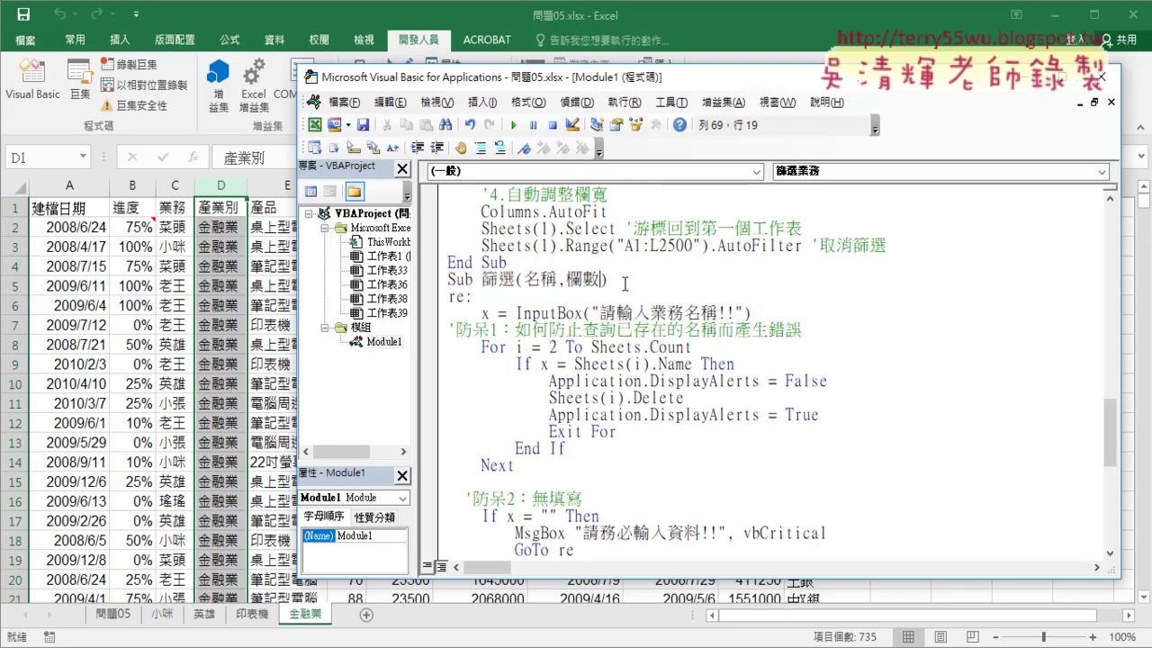
key(Return)
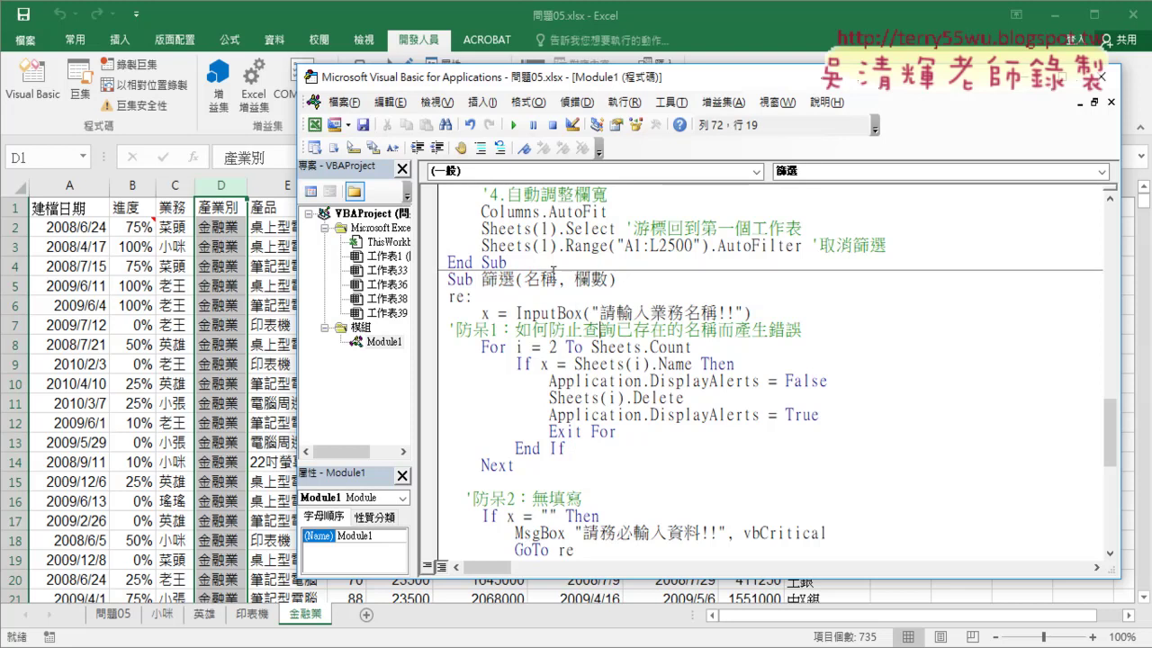
Step: Type 'as str' after 名稱 and accept String, making it 名稱 As String
click(558, 279)
drag(559, 279, 526, 281)
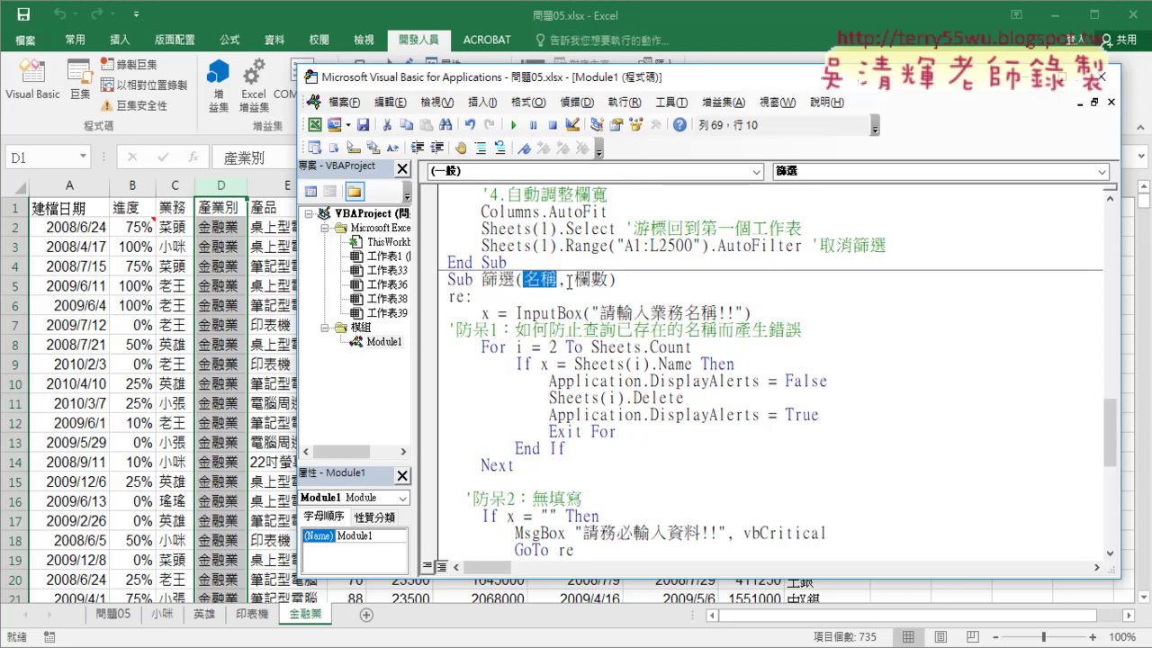
click(544, 282)
key(Right)
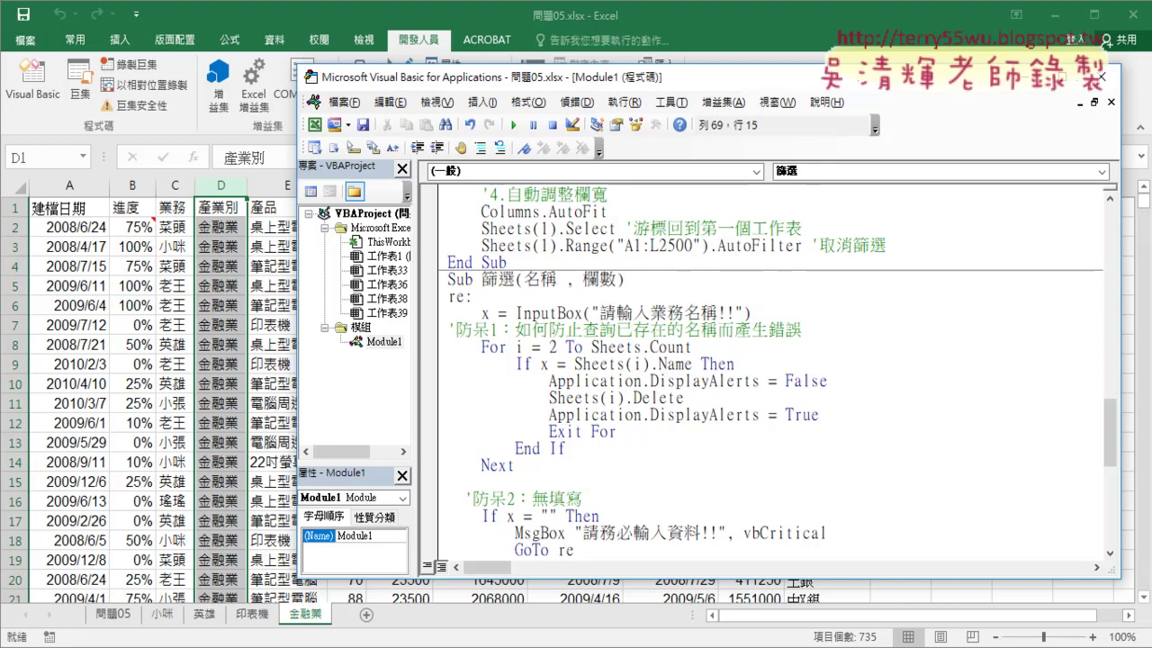
text(as)
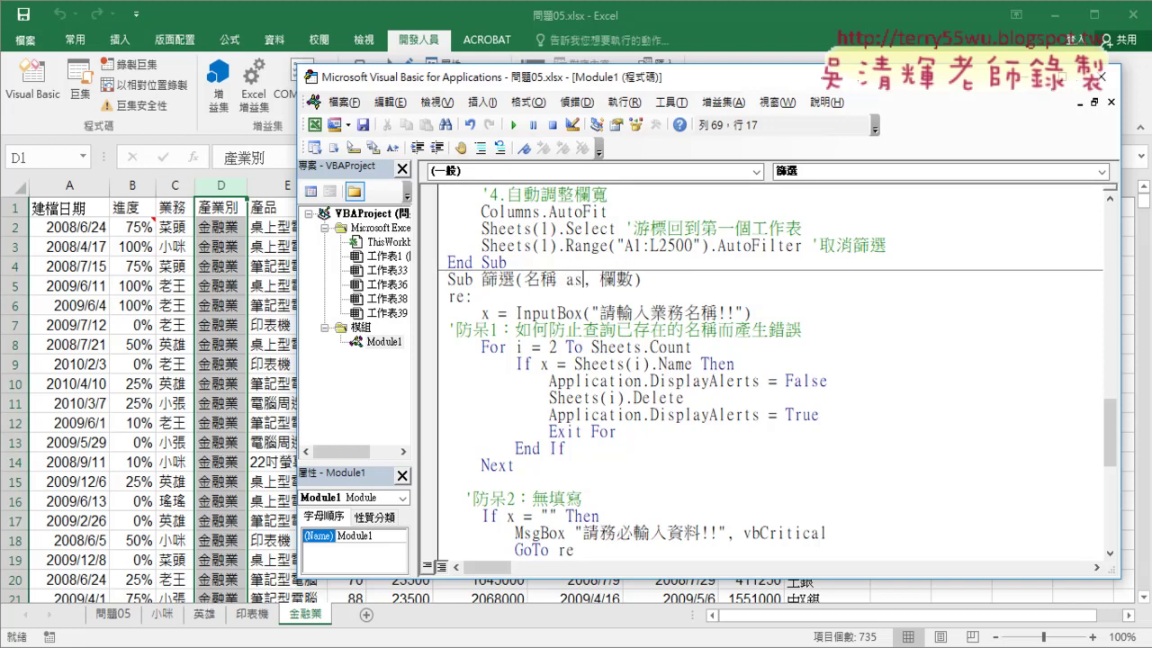
text( str)
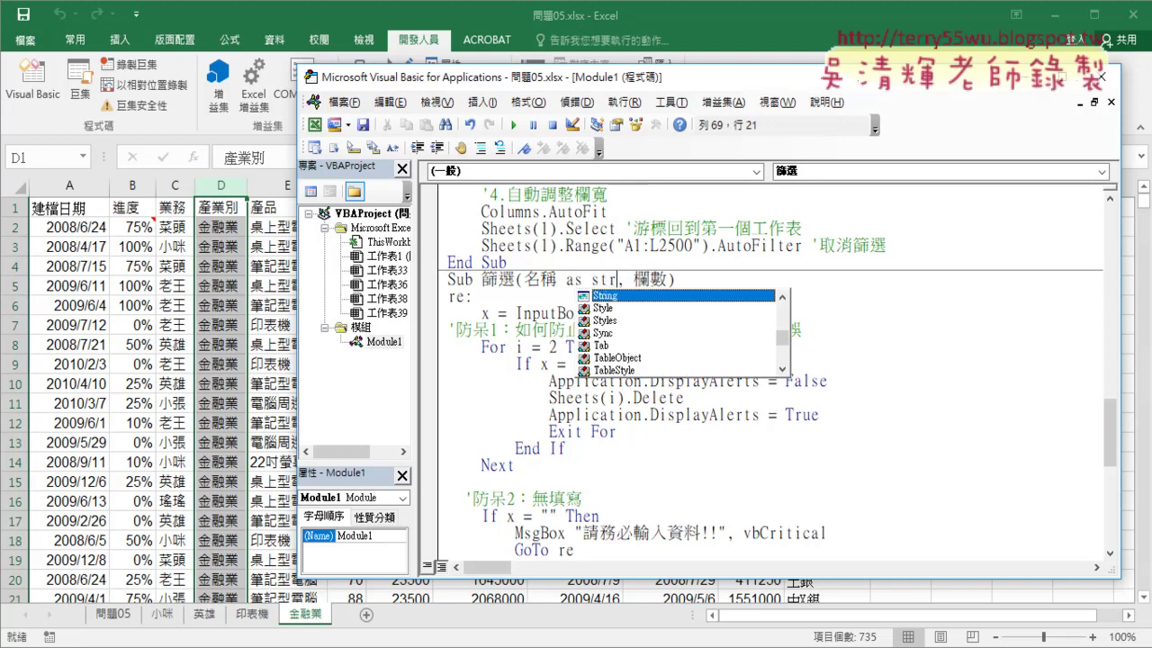
key(Tab)
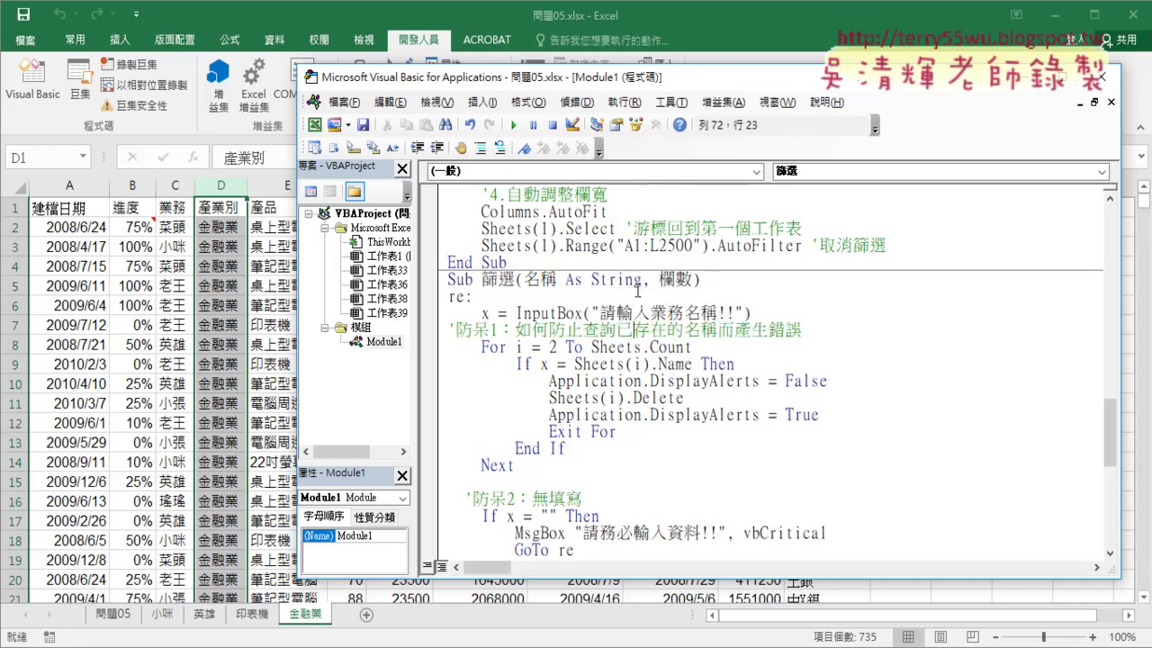
key(shift+Left)
key(shift+Left)
key(shift+Left)
key(shift+Left)
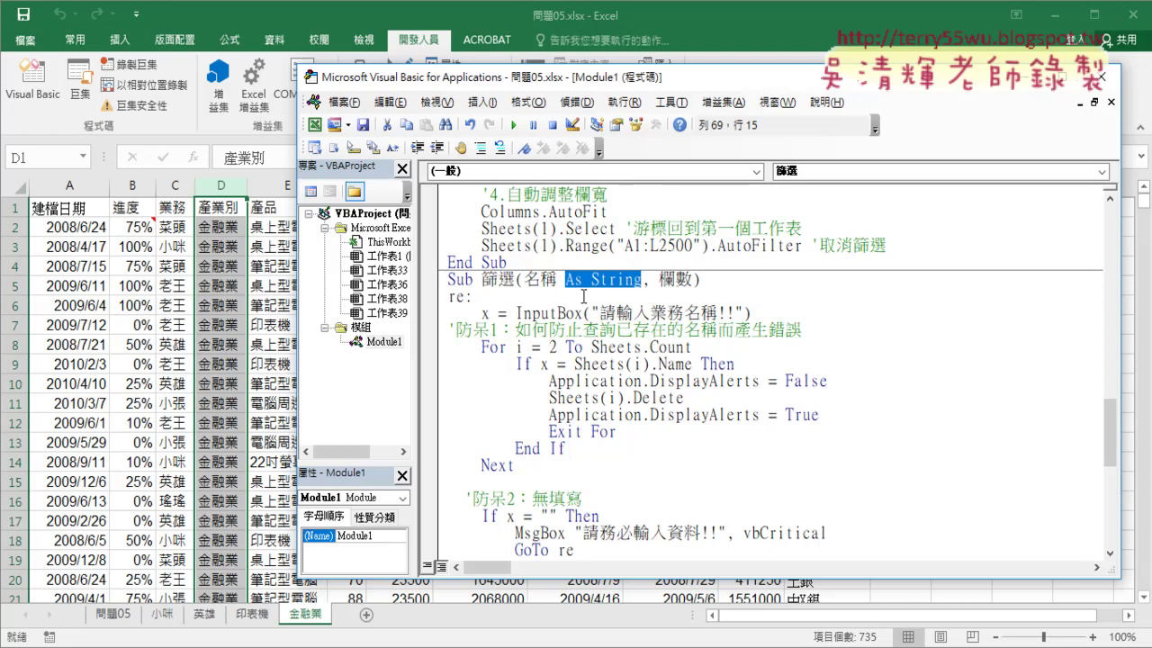
Step: Type 'as int' after 欄數 and accept Integer so the header reads 欄數 As Integer
click(692, 280)
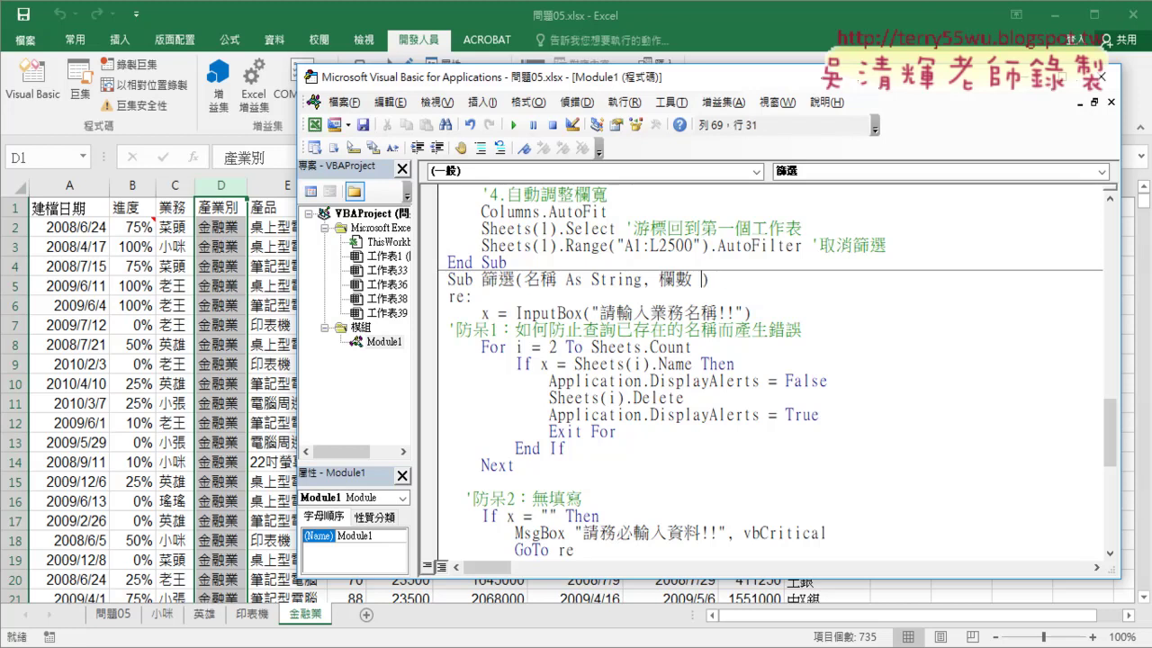
text(as i)
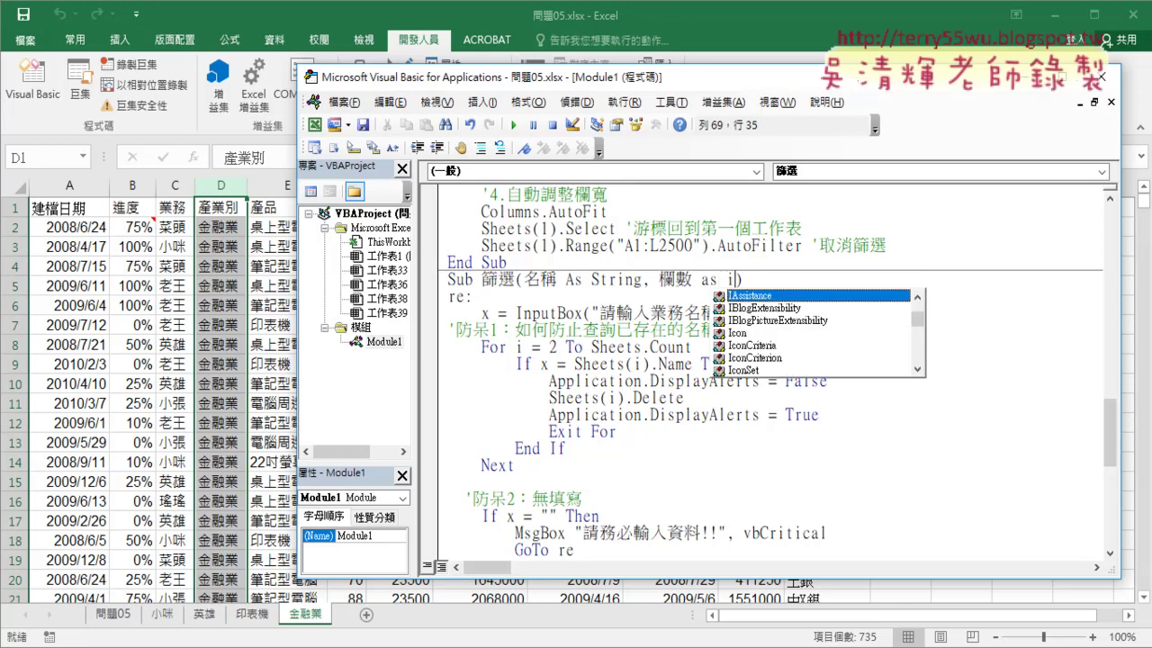
text(nr)
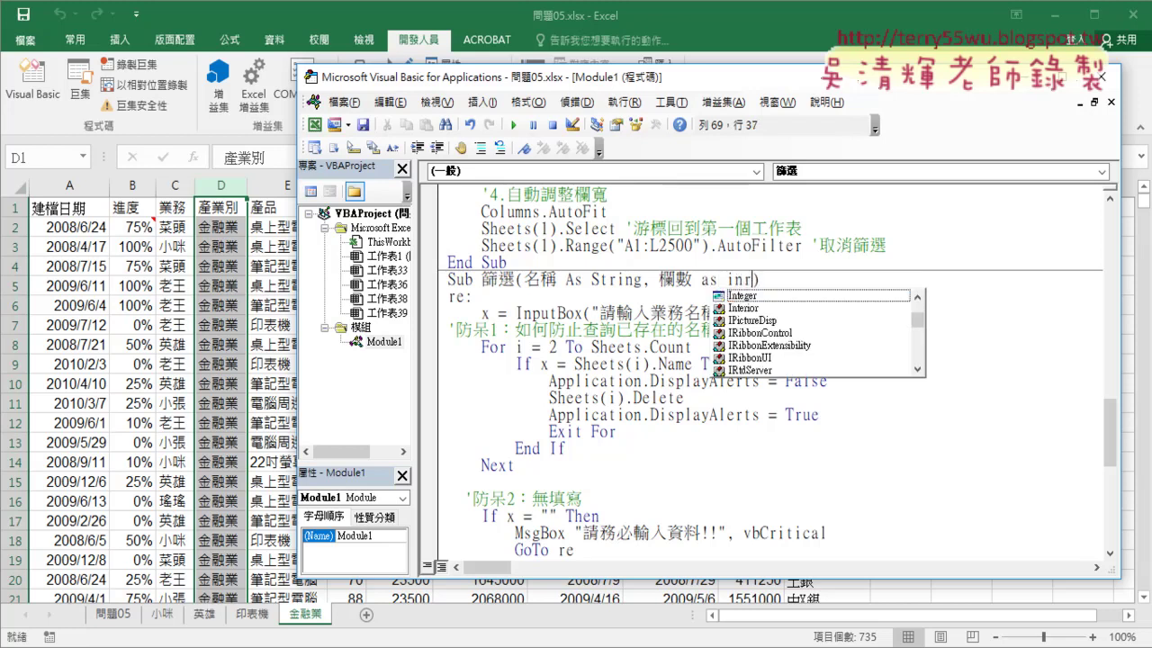
key(Tab)
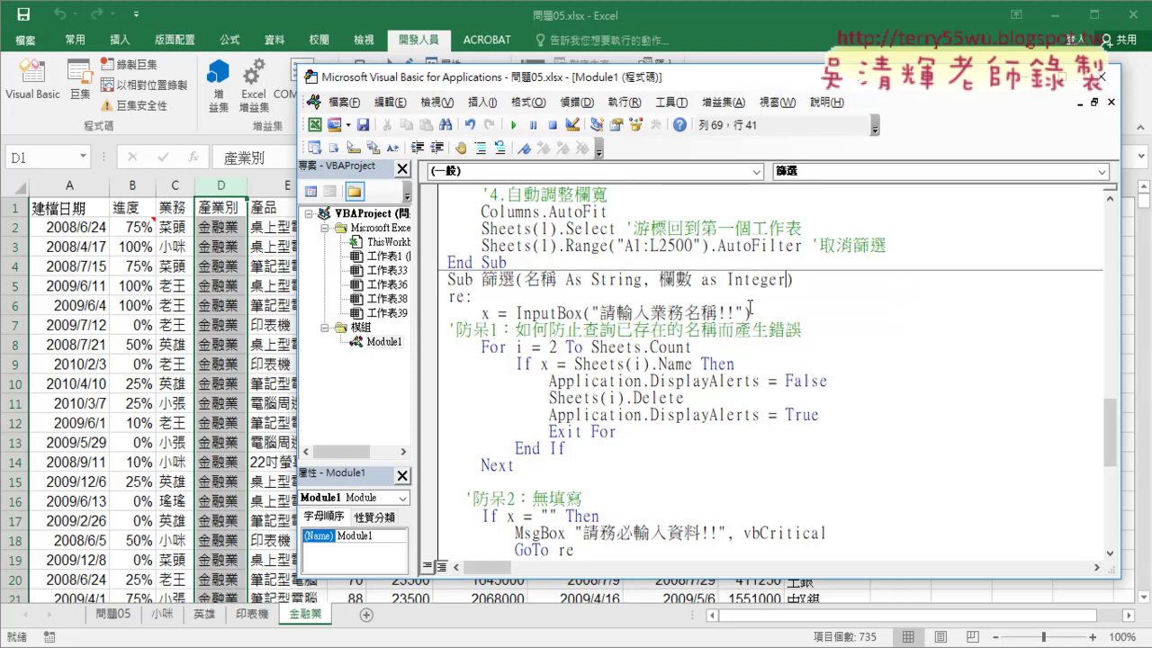
click(749, 353)
double_click(781, 280)
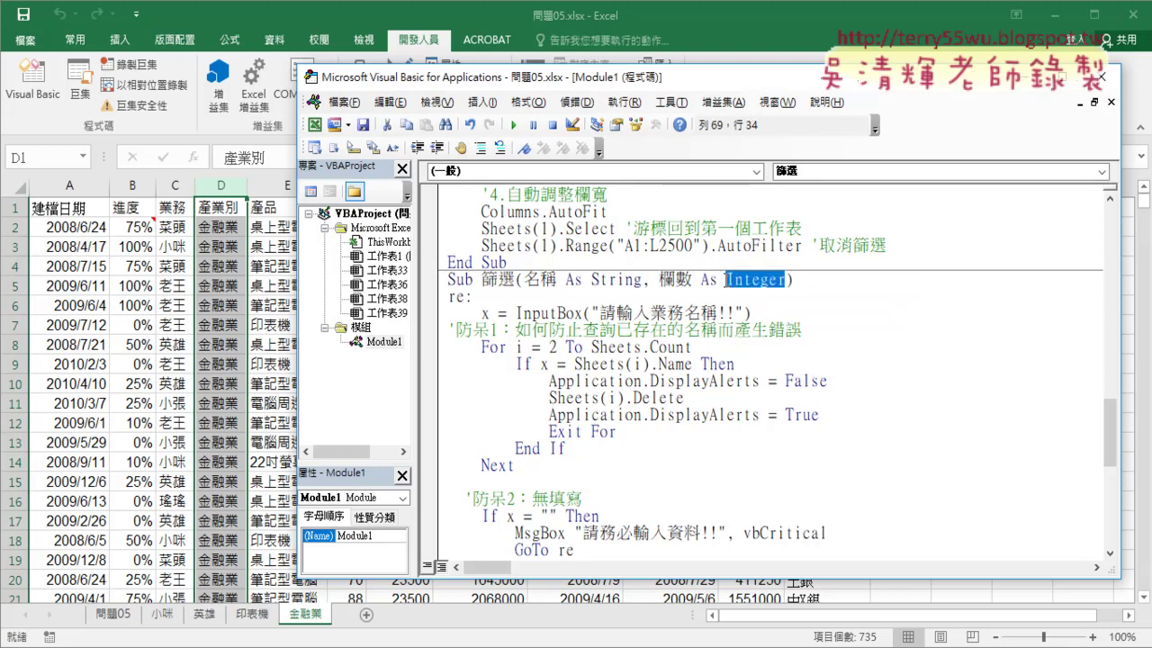
click(735, 313)
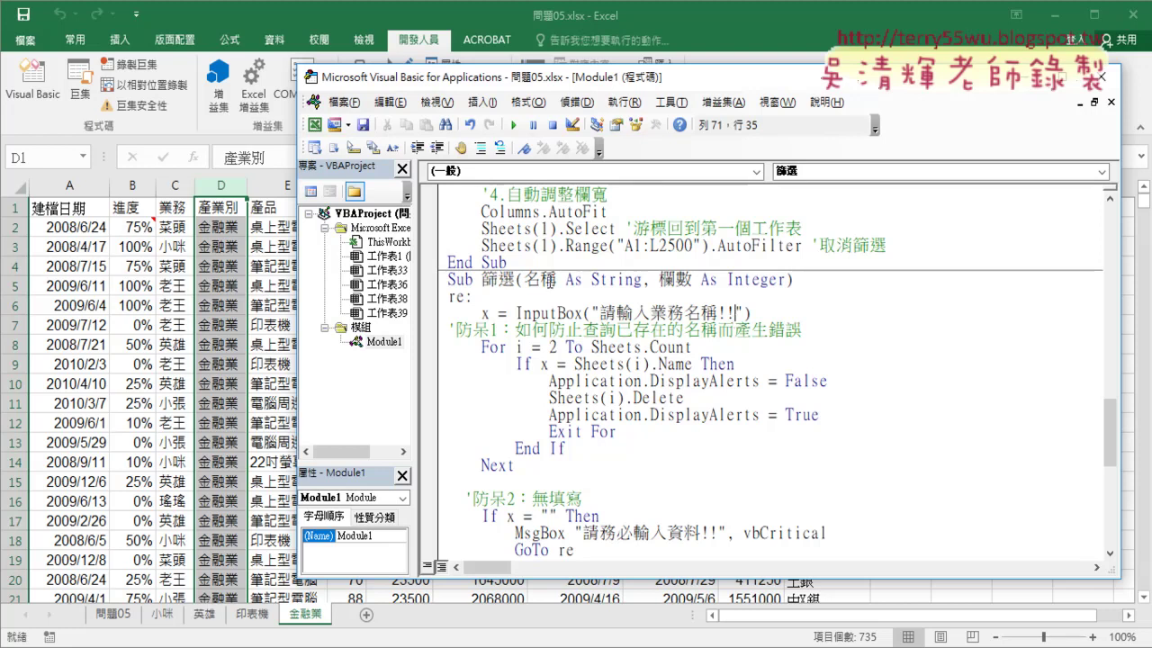
Step: Remove 業務 from the InputBox prompt and insert an ampersand between the empty quotes
drag(649, 312, 686, 313)
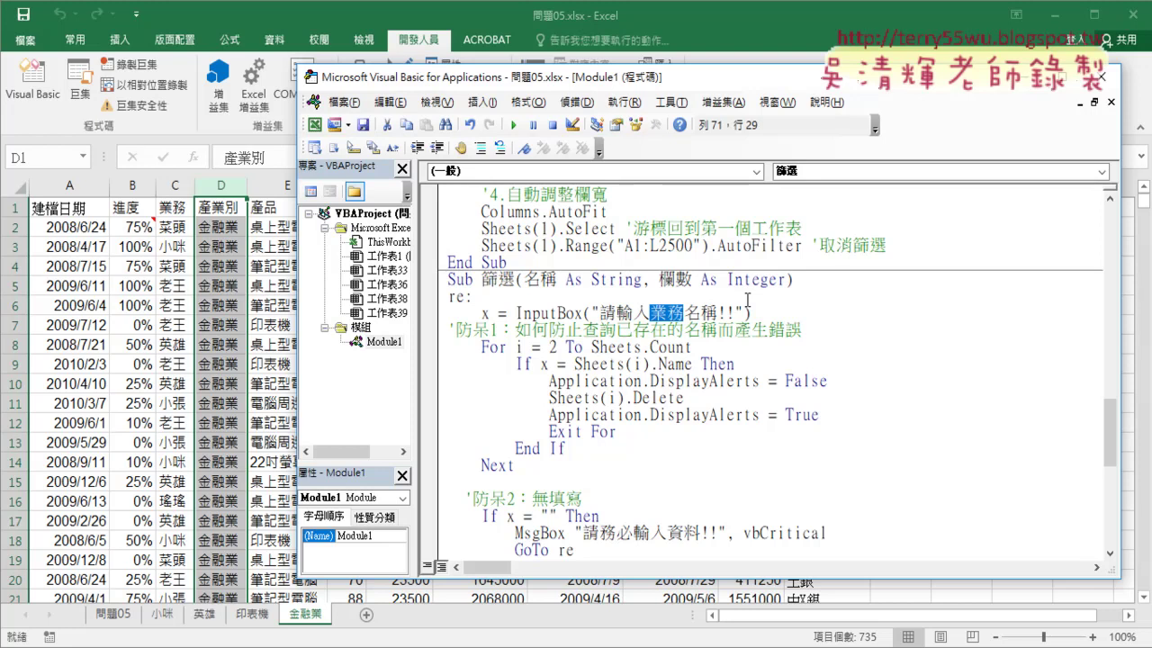
key(Delete)
text("")
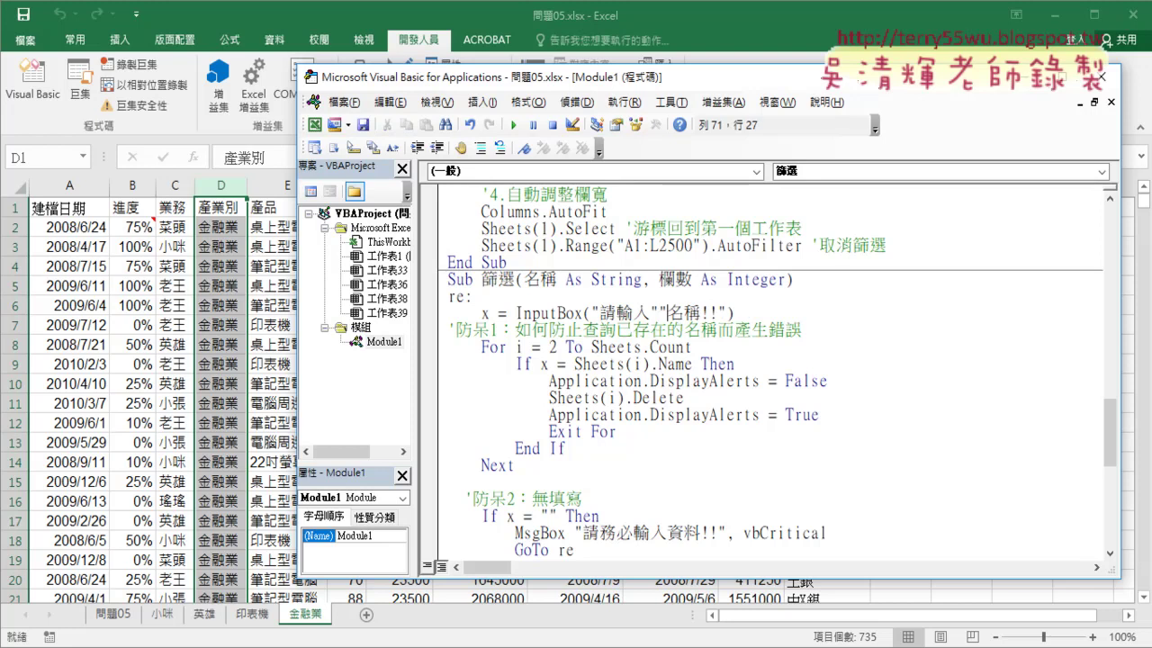
click(666, 313)
text(&&)
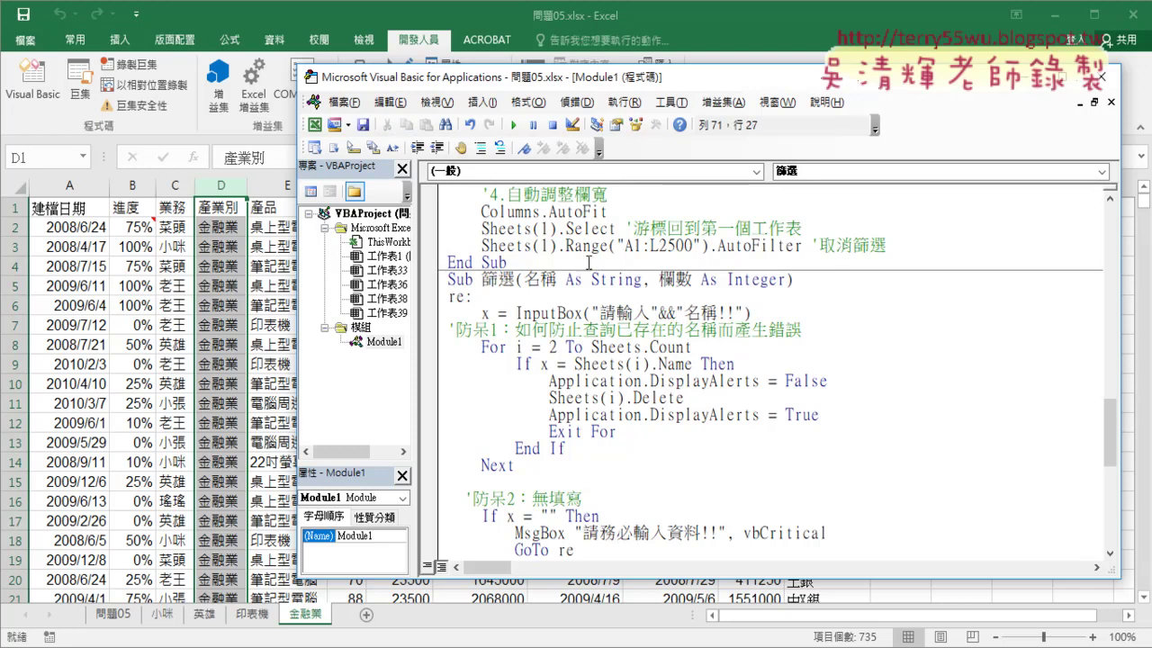
Step: Paste 名稱 between ampersands so the prompt reads "請輸入" & 名稱 & "名稱!!"
drag(718, 313, 686, 314)
key(ctrl+c)
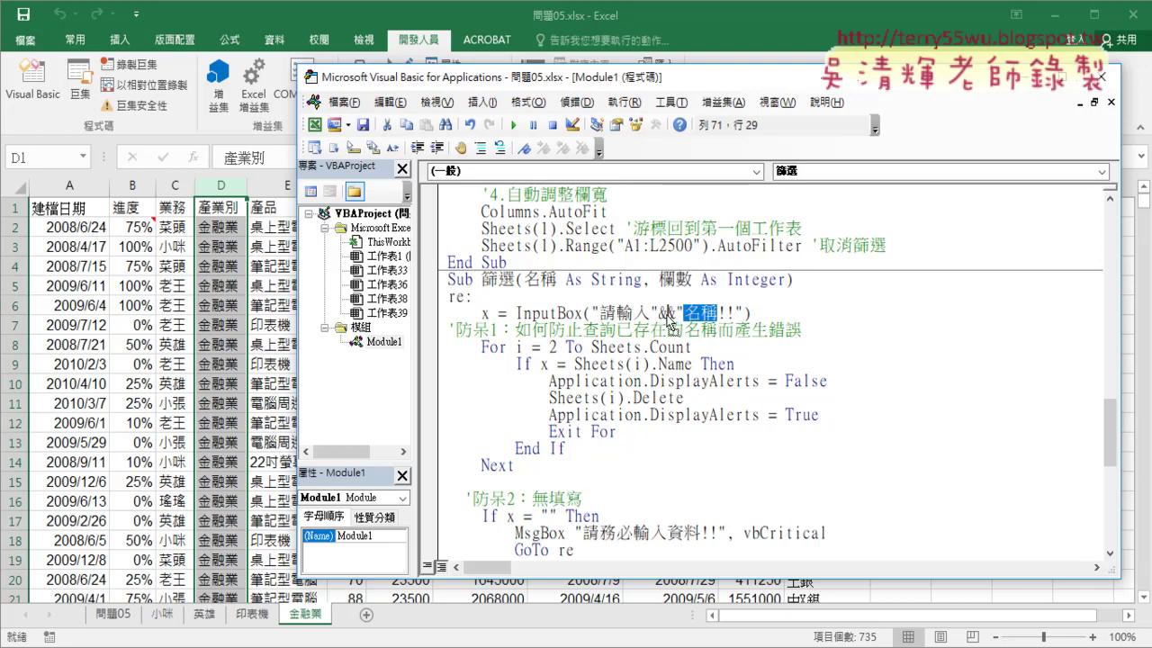
click(668, 313)
key(ctrl+v)
text(&)
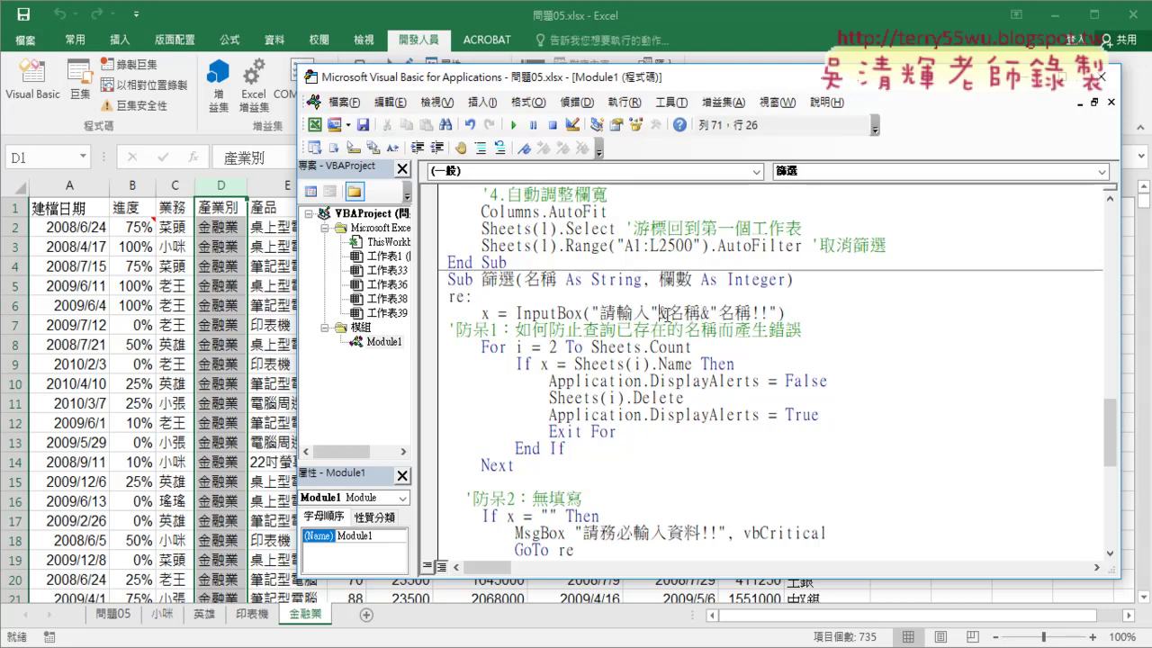
click(704, 314)
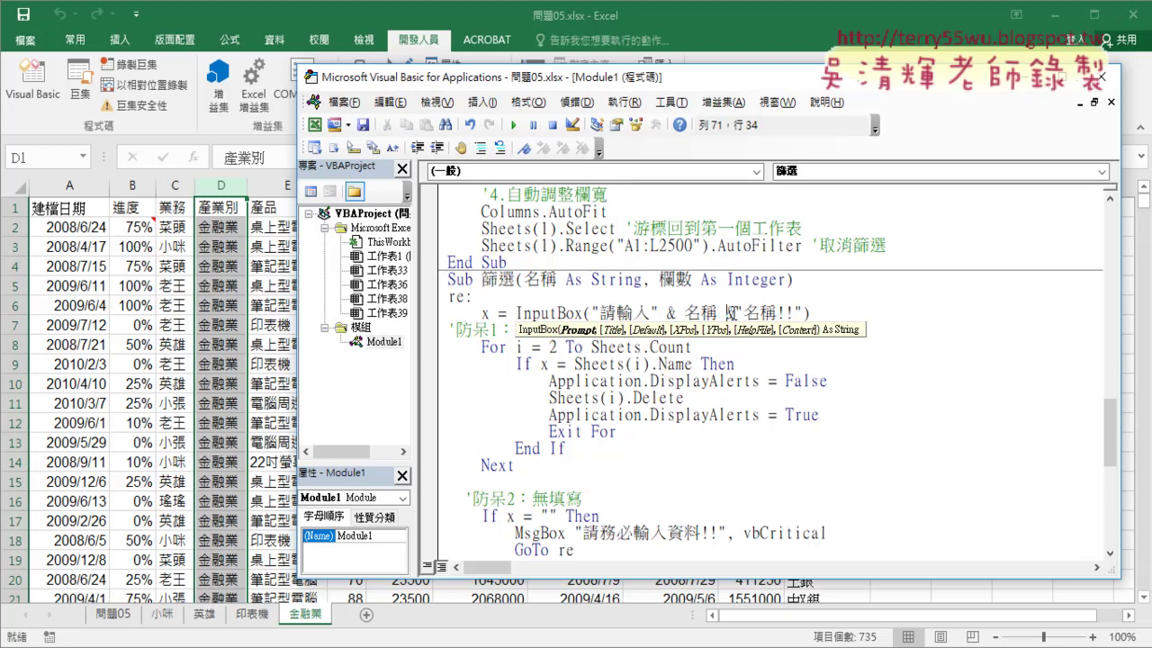
key(Right)
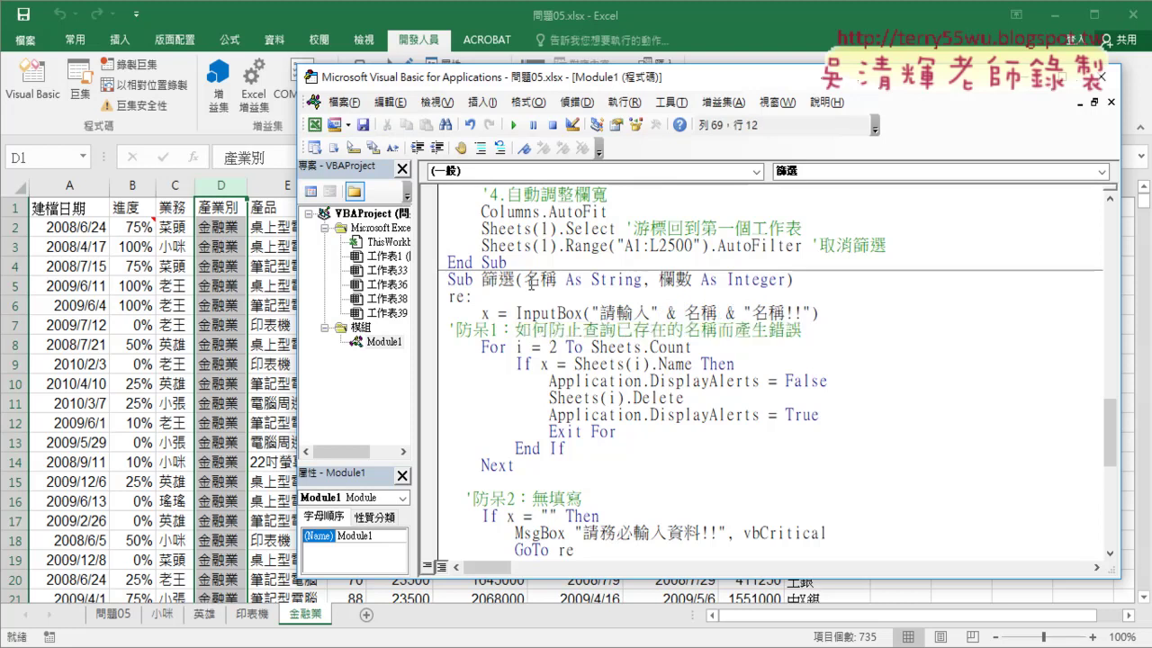
drag(525, 280, 557, 281)
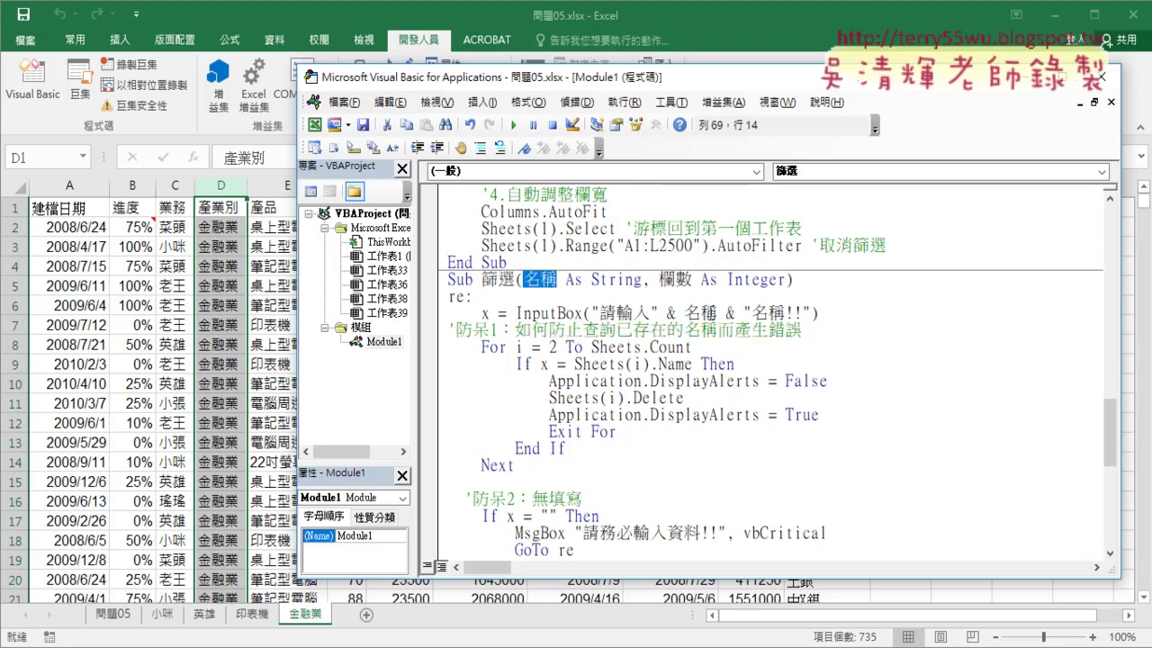
drag(591, 313, 808, 314)
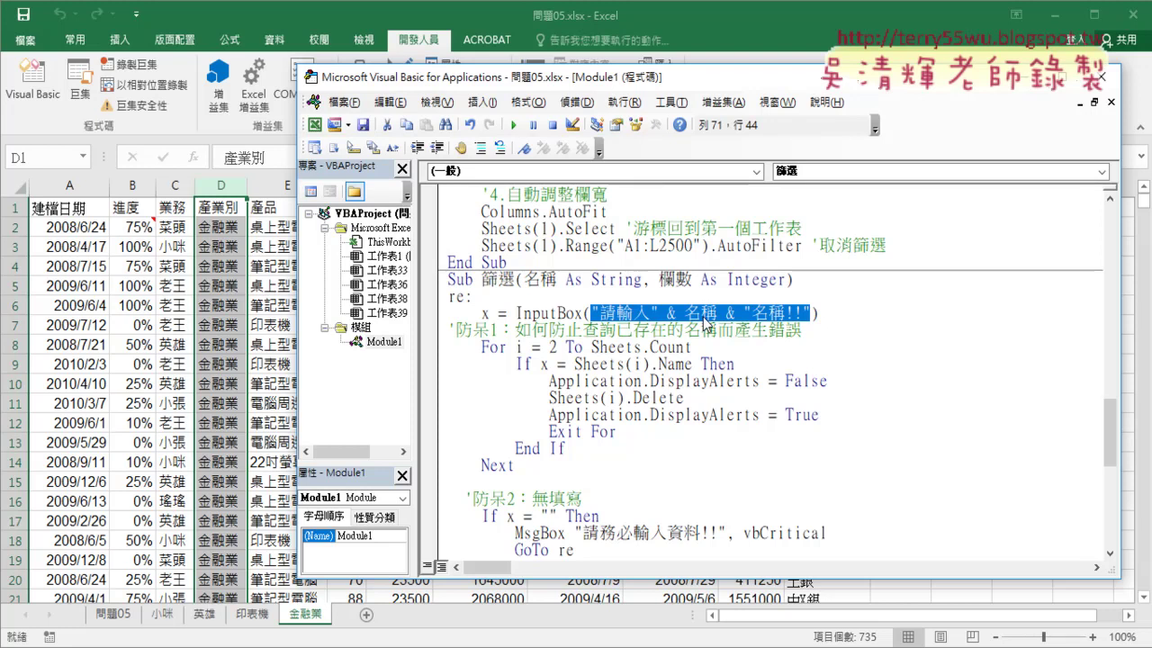
Step: Copy 欄數 from the header and paste it over the column number 1 after AutoFilter
double_click(677, 280)
right_click(683, 286)
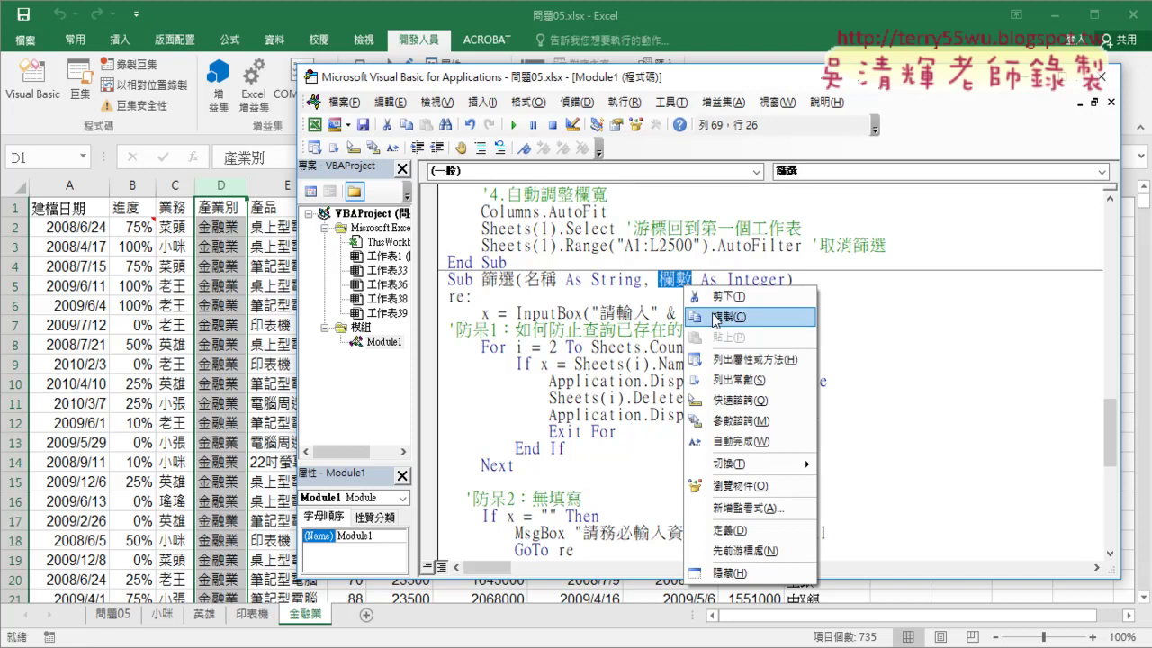
click(716, 318)
scroll(813, 433, down, 1)
scroll(814, 433, down, 2)
scroll(813, 433, down, 2)
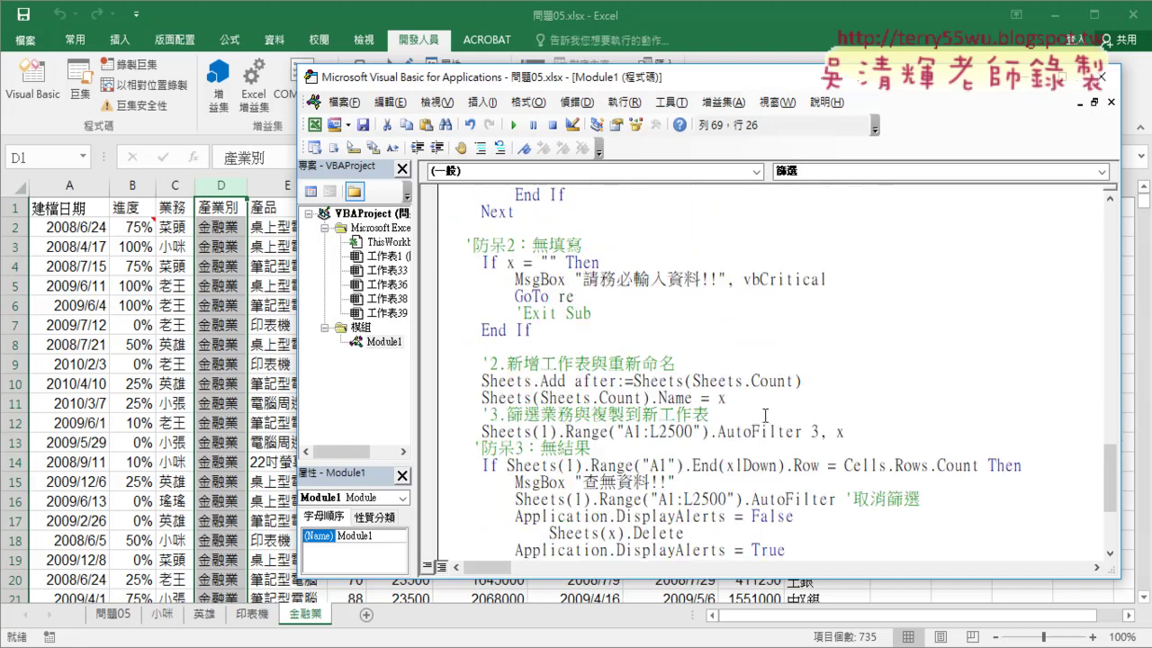
double_click(813, 433)
right_click(814, 434)
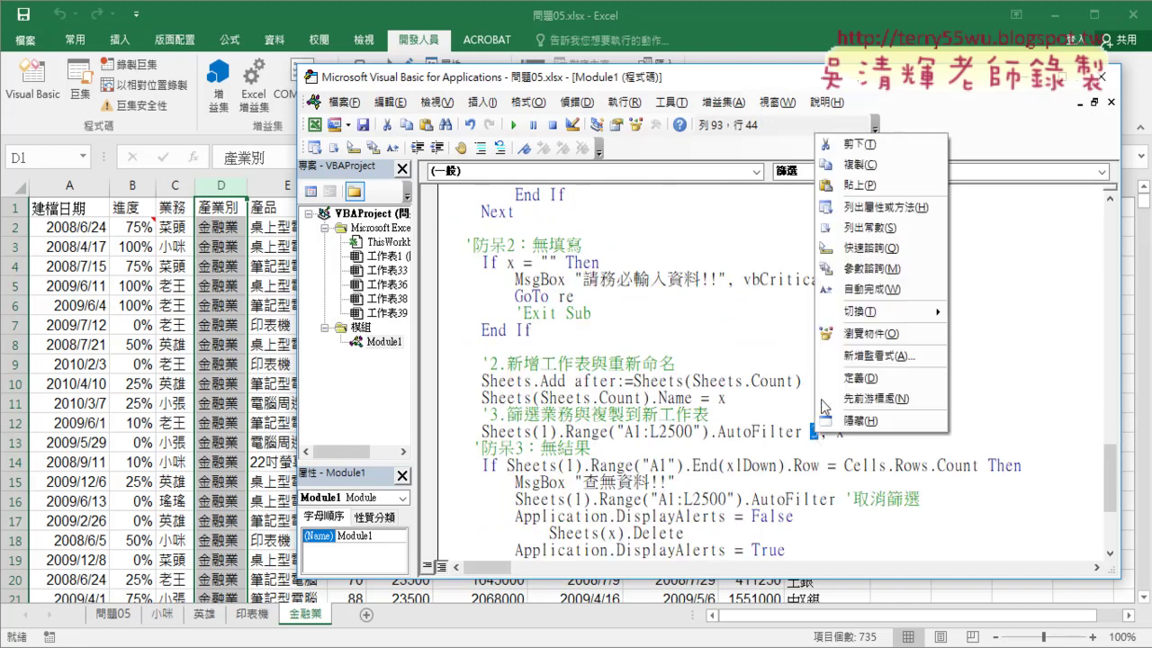
click(855, 186)
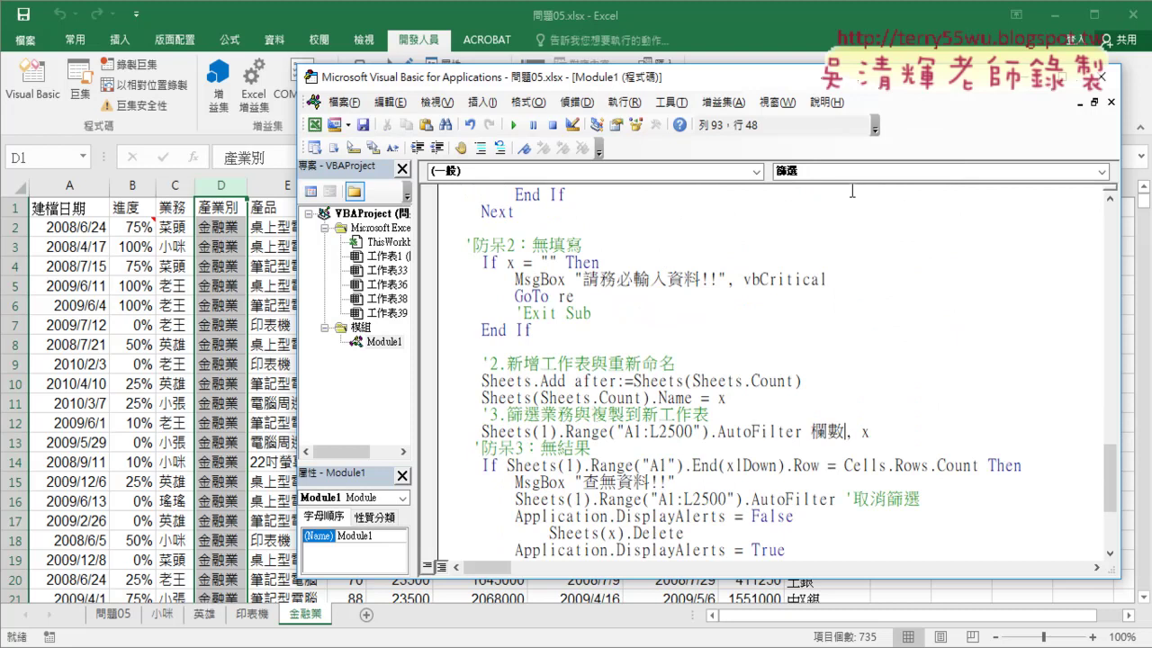
double_click(824, 432)
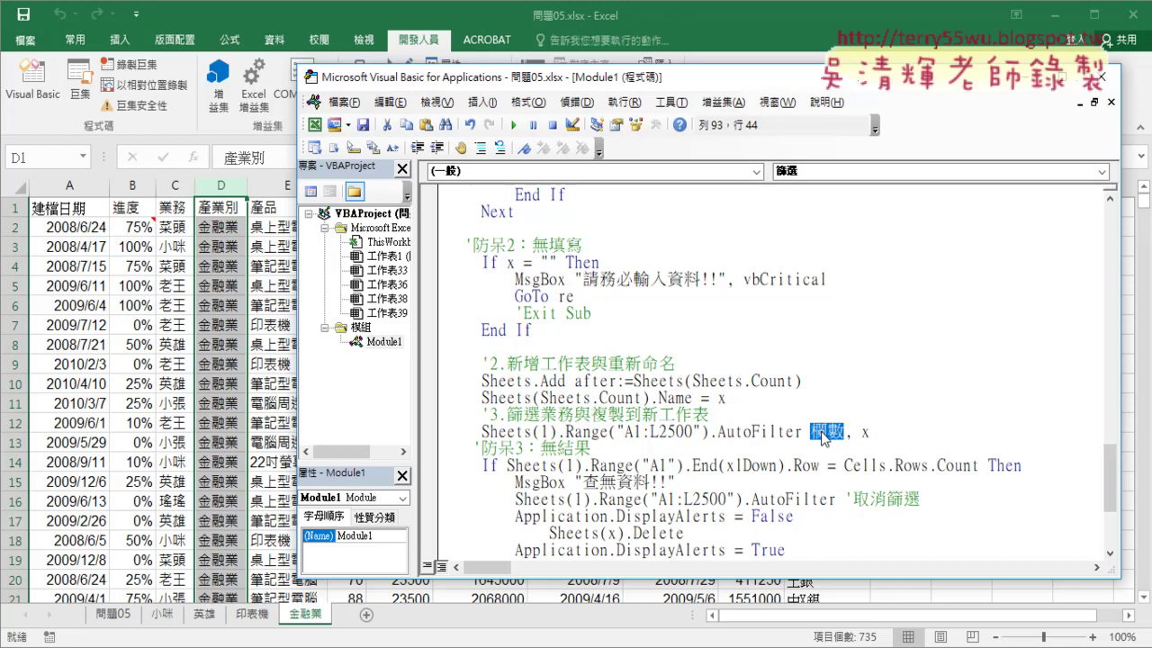
scroll(717, 308, up, 4)
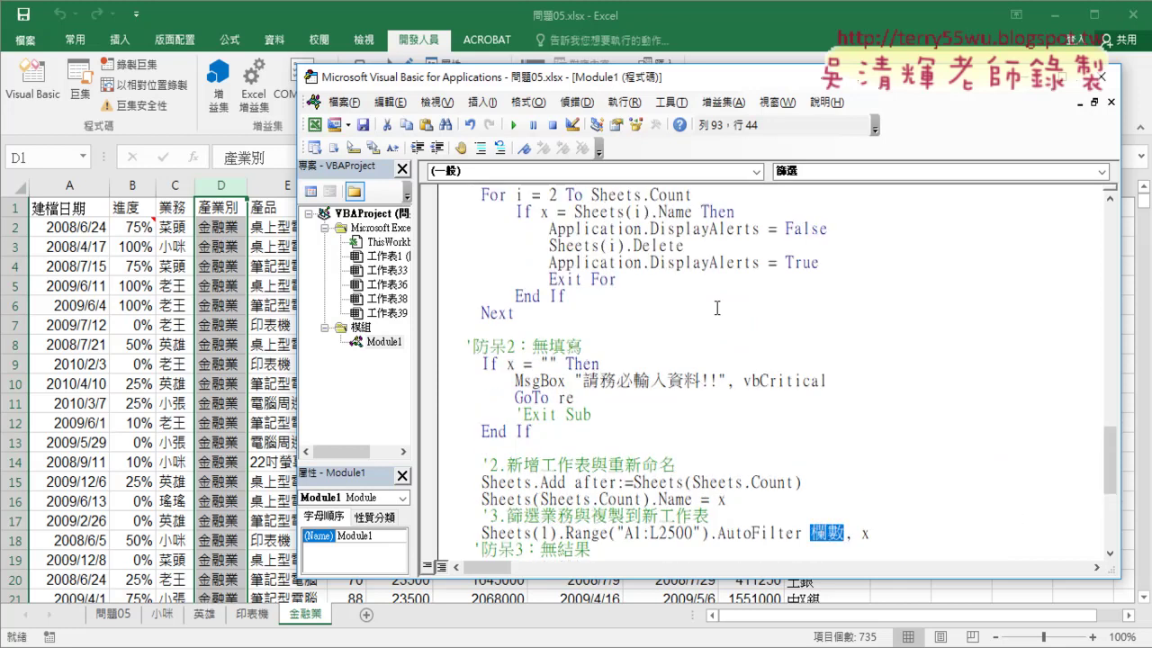
scroll(717, 307, up, 1)
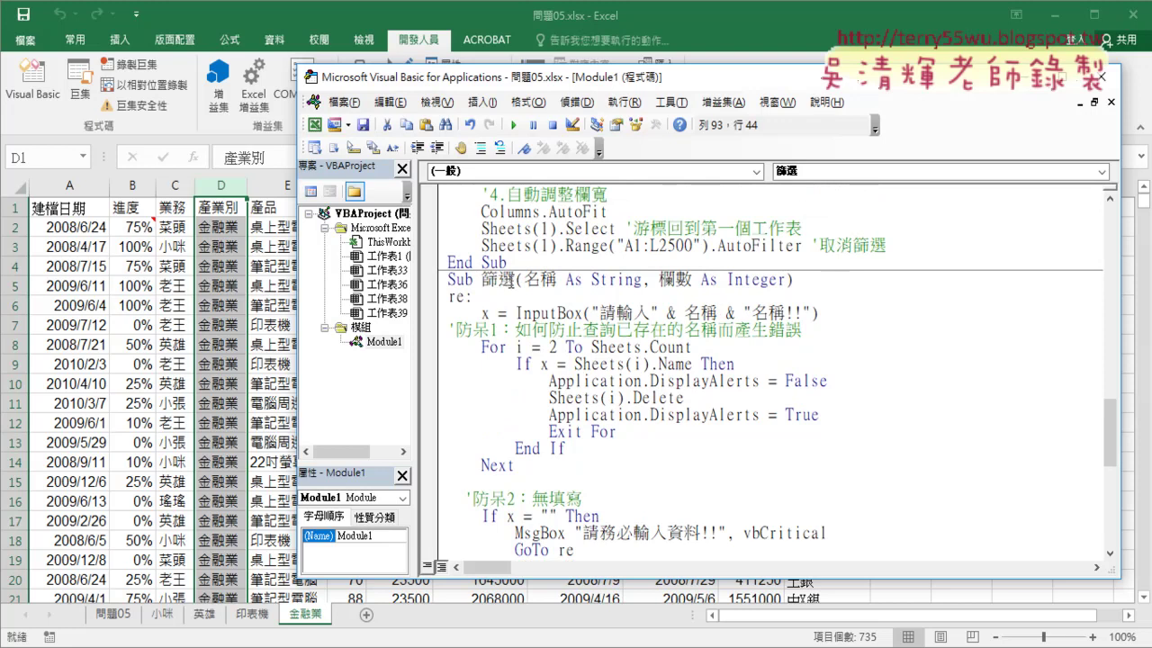
Step: Add a blank line after End Sub and create the header Sub 篩選業務
mouse_move(498, 280)
mouse_down()
mouse_move(514, 280)
mouse_move(485, 280)
mouse_up()
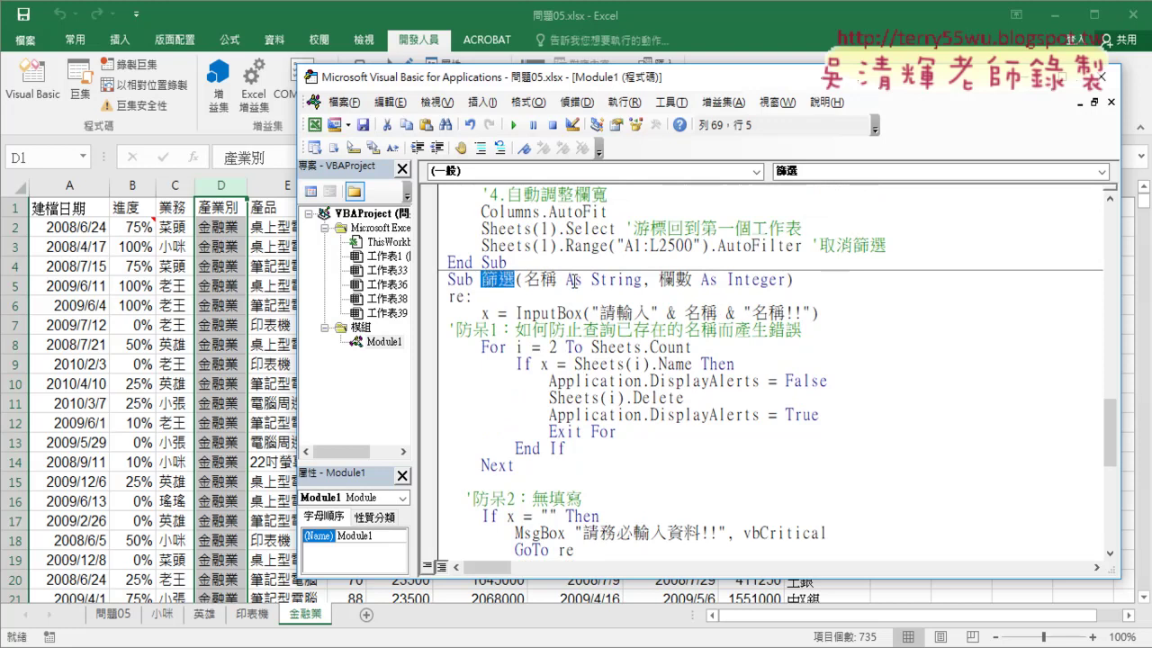
drag(522, 280, 788, 280)
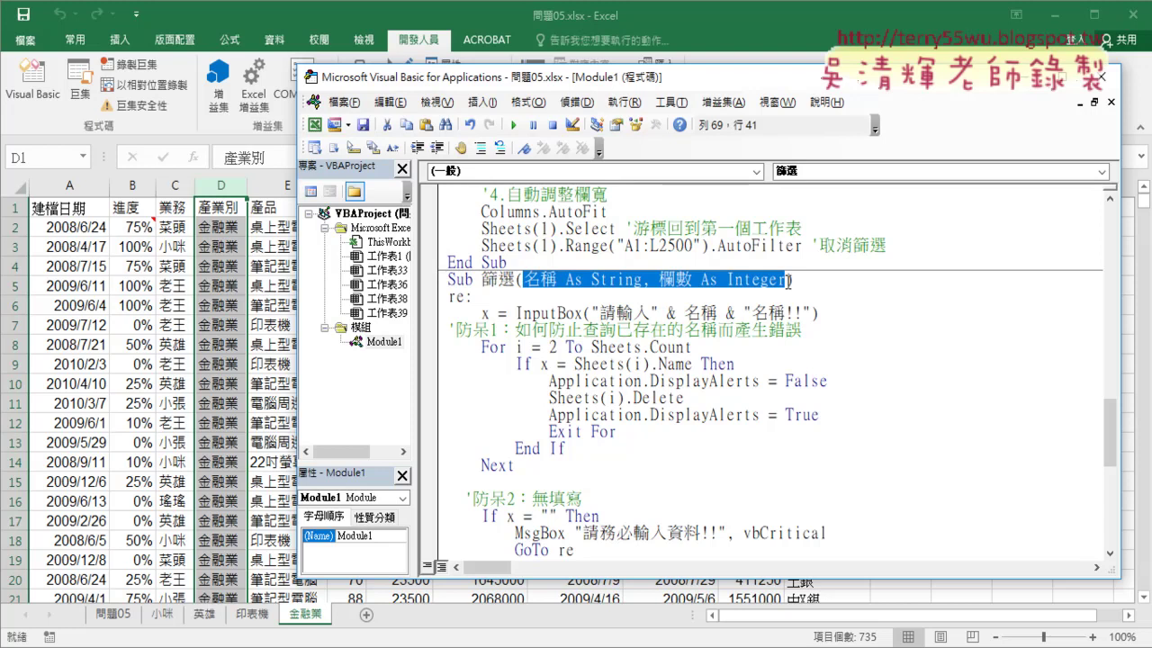
click(524, 262)
key(Return)
key(Return)
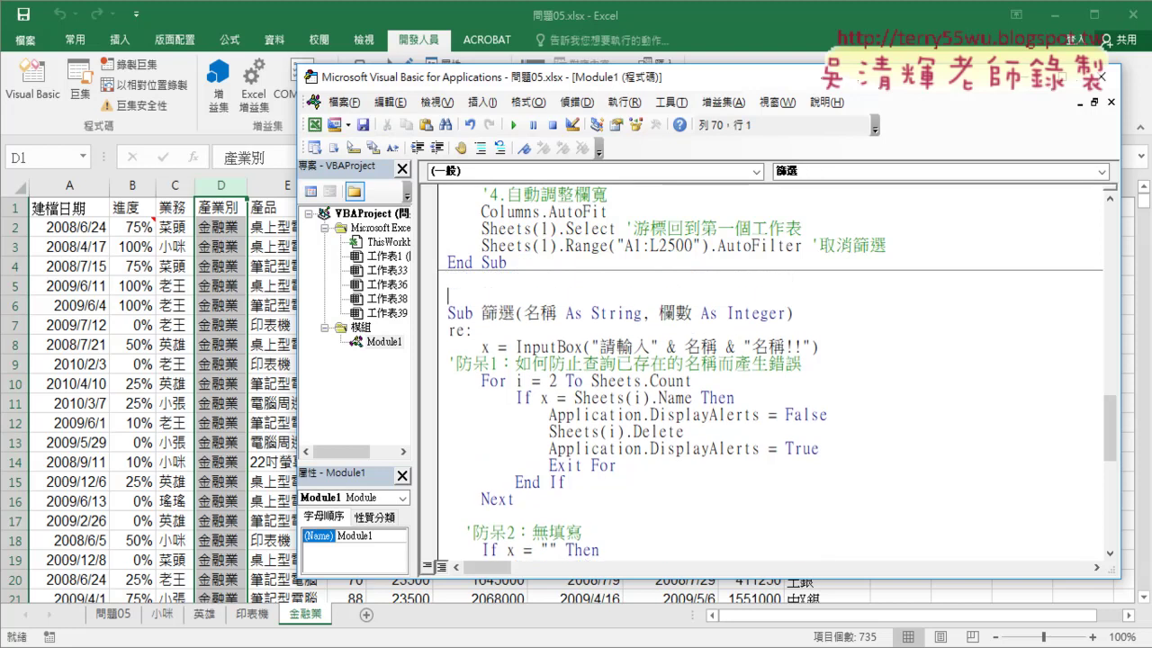
mouse_move(448, 314)
mouse_down()
mouse_move(515, 313)
mouse_move(498, 286)
mouse_up()
text(Sub 篩選一)
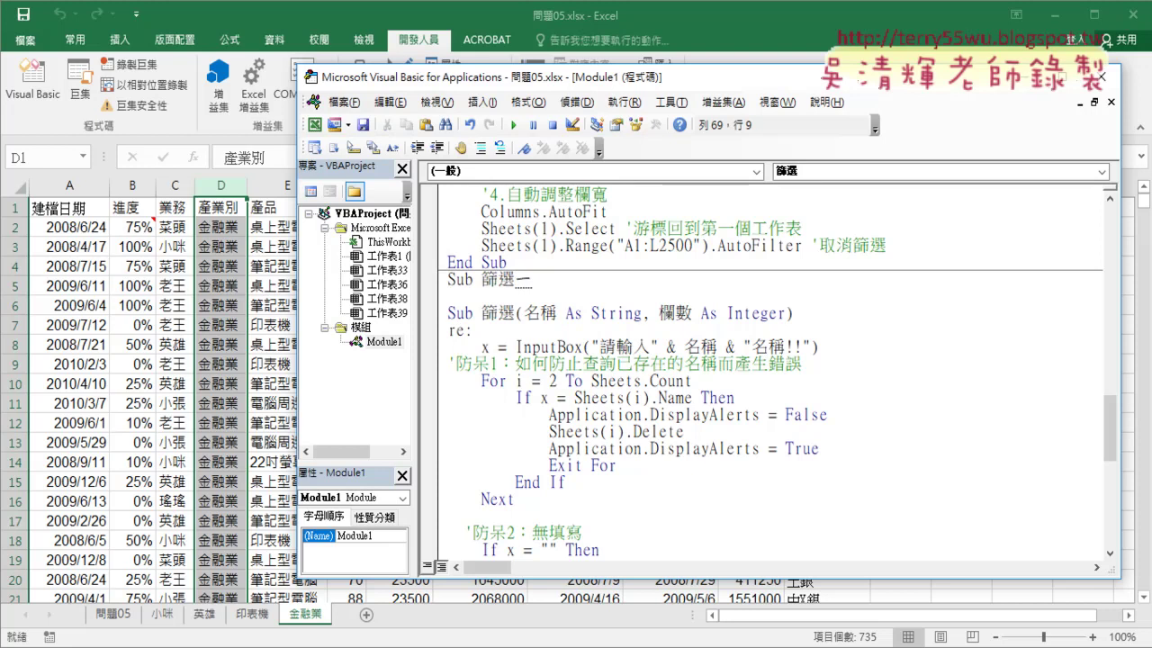
text(葉ㄨ)
text(4)
key(Return)
key(Return)
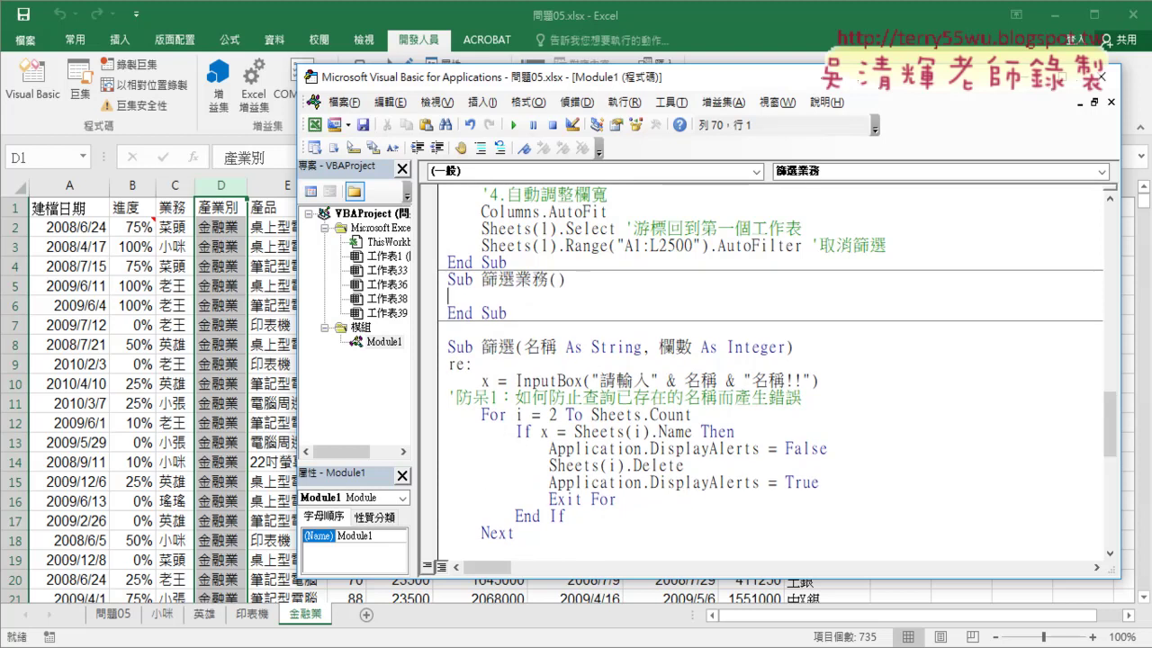
Step: Look at the Insert menu without adding anything, then indent the empty body line
click(481, 101)
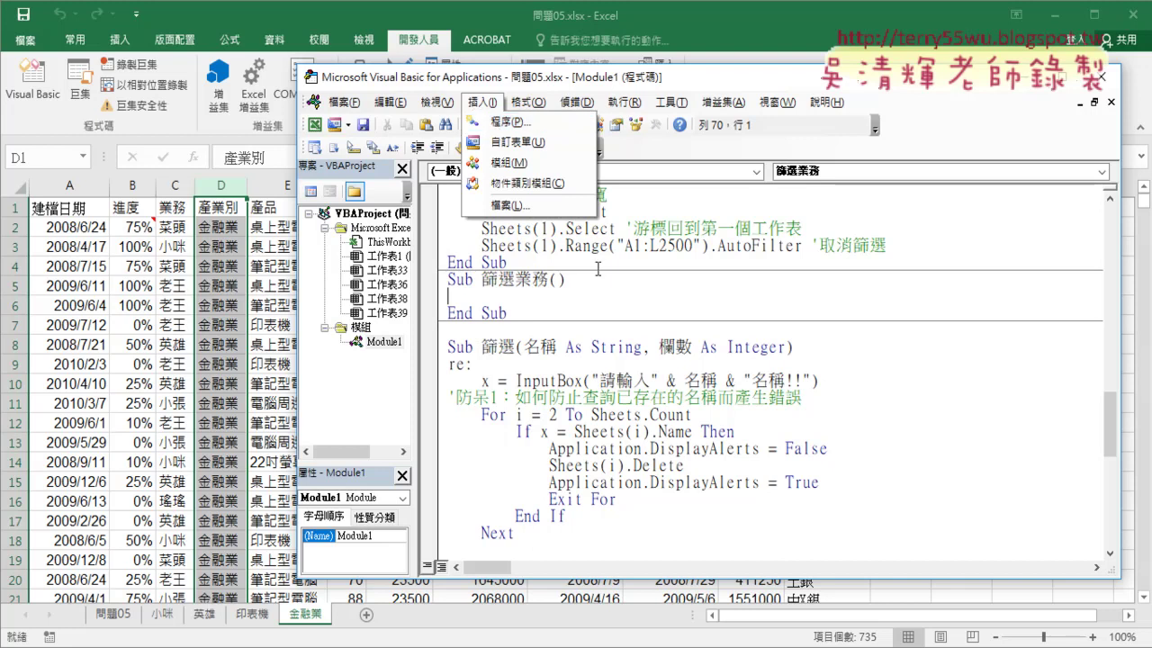
click(653, 359)
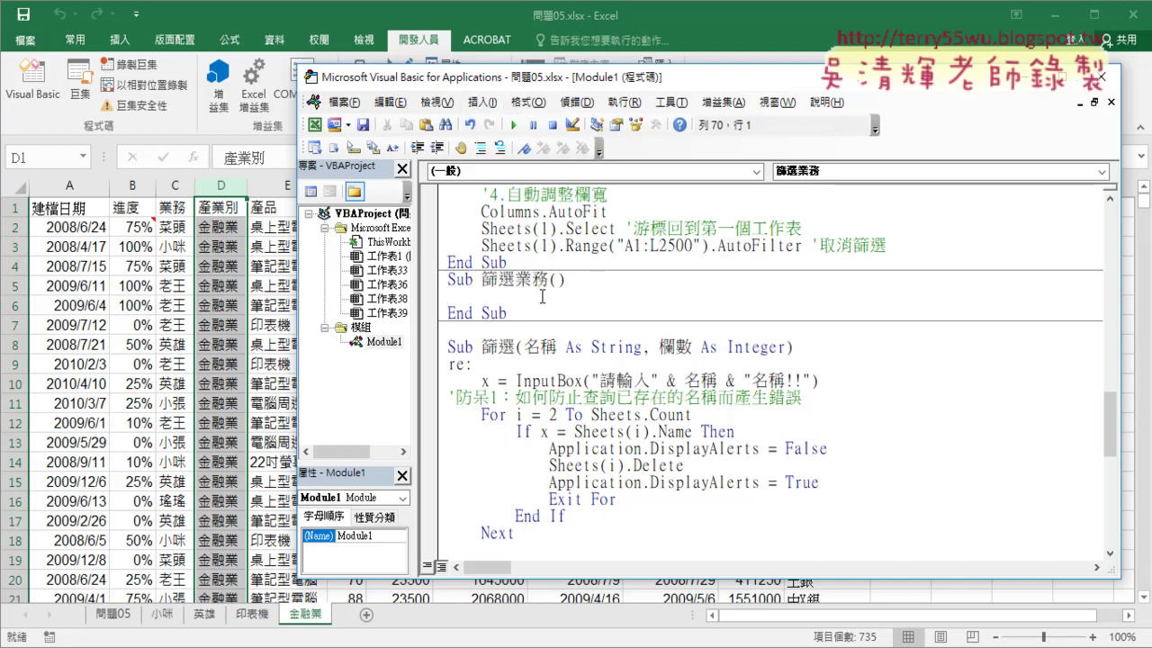
key(Tab)
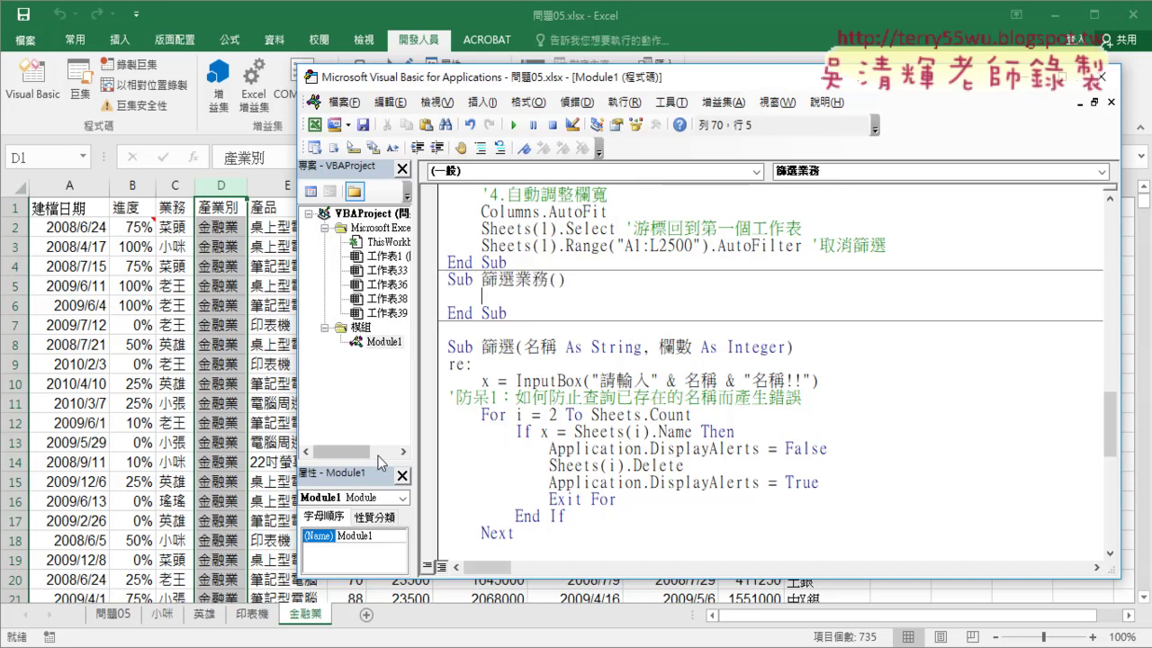
Step: Begin the body line as Call 篩選( with an empty pair of quotes
text(call)
click(512, 348)
key(Return)
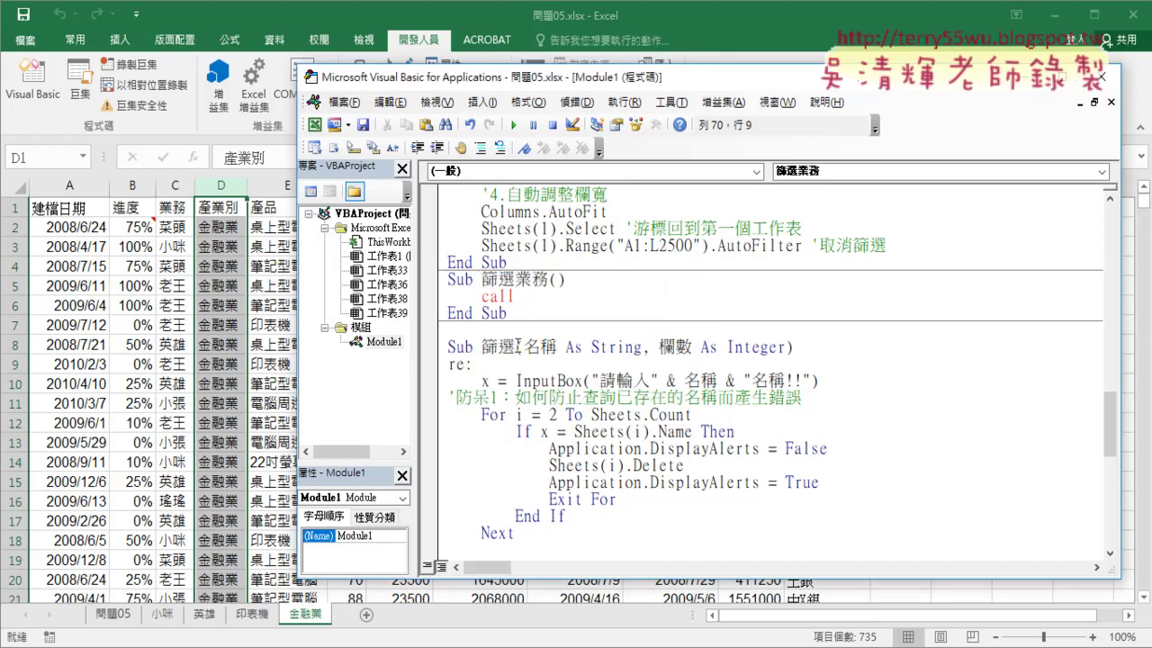
double_click(511, 348)
drag(504, 347, 542, 309)
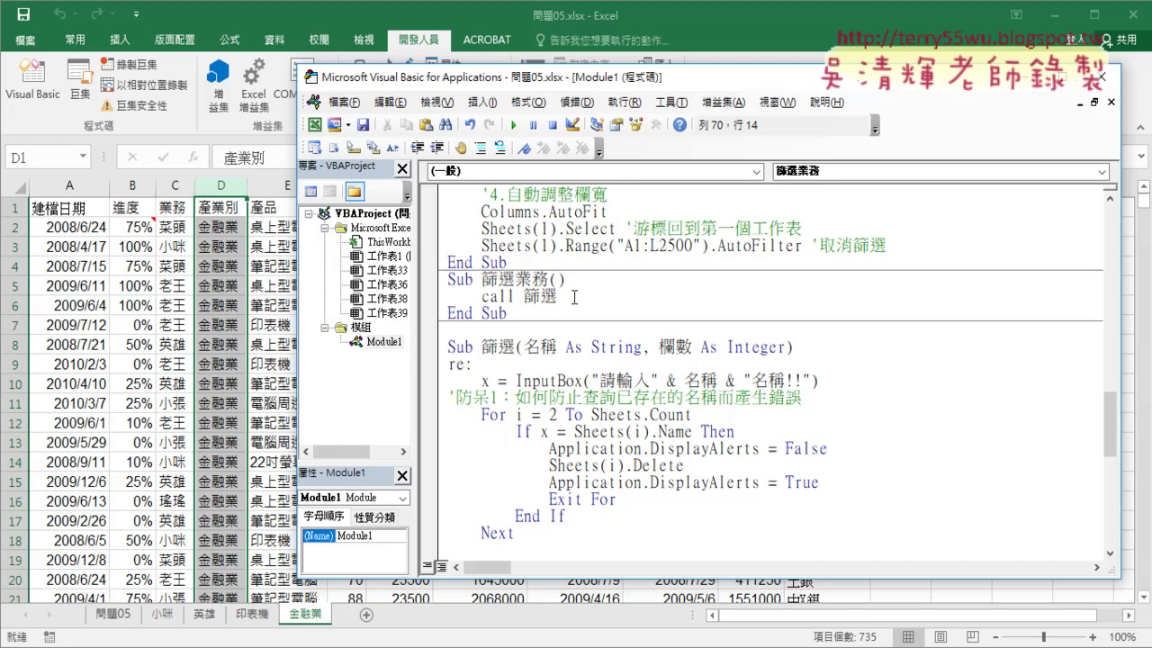
text(()
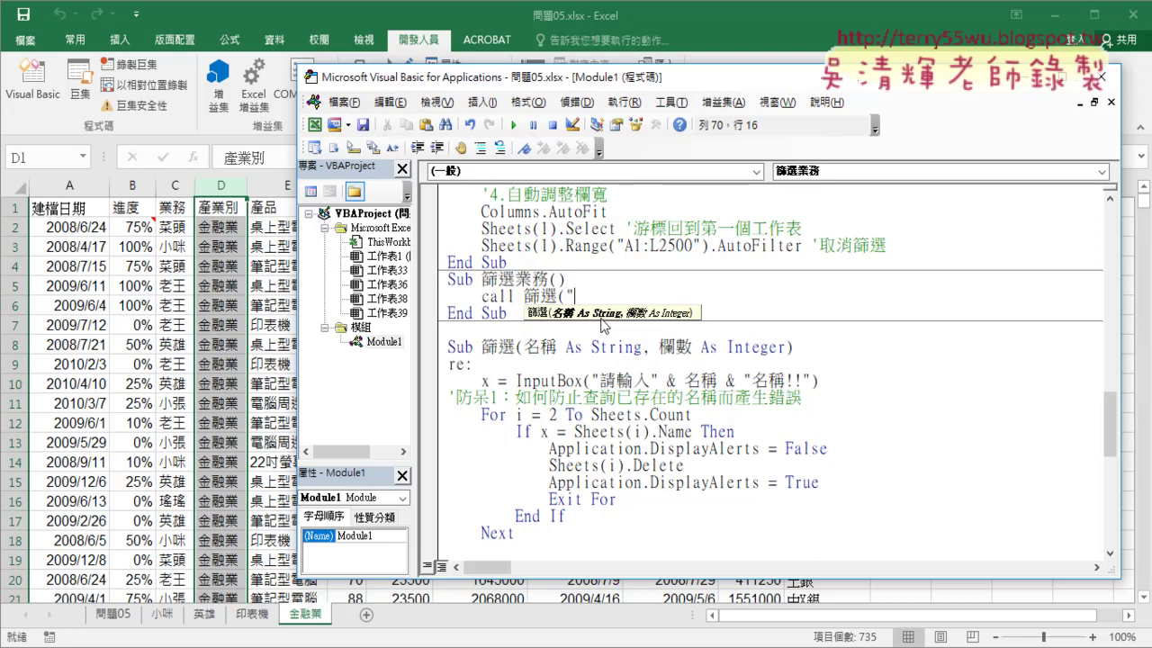
text("")
key(Left)
click(597, 280)
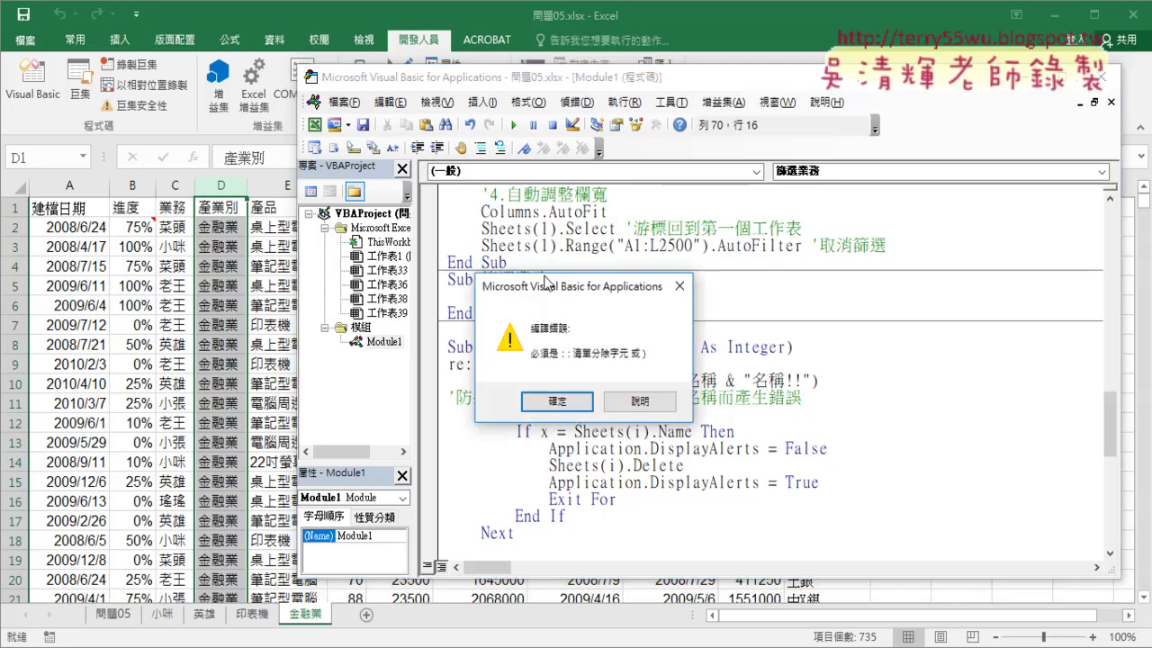
click(558, 403)
Step: Fill in the arguments to complete Call 篩選("業務", 3)
drag(548, 280, 516, 280)
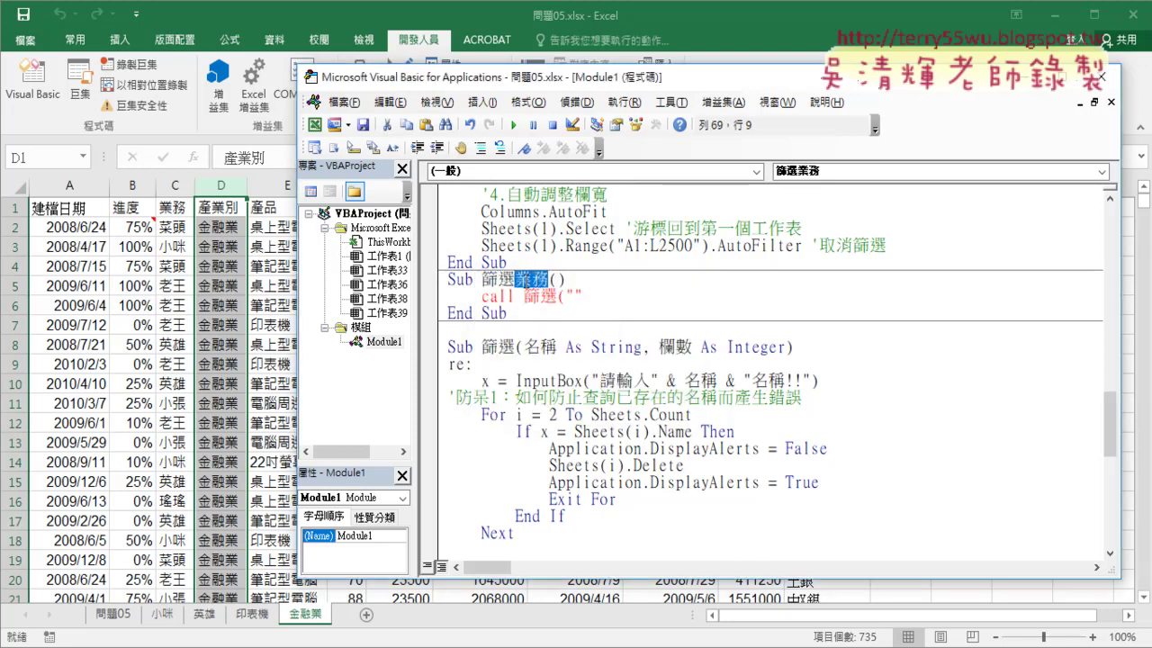
key(ctrl+c)
click(576, 297)
key(ctrl+v)
key(Right)
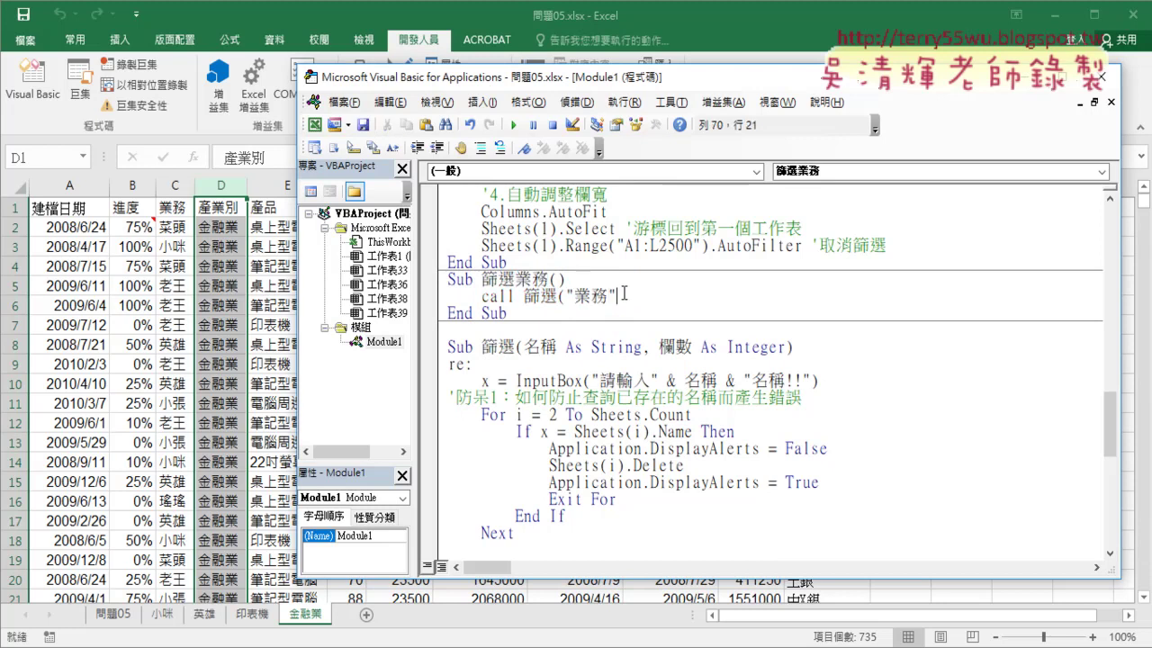
text(,)
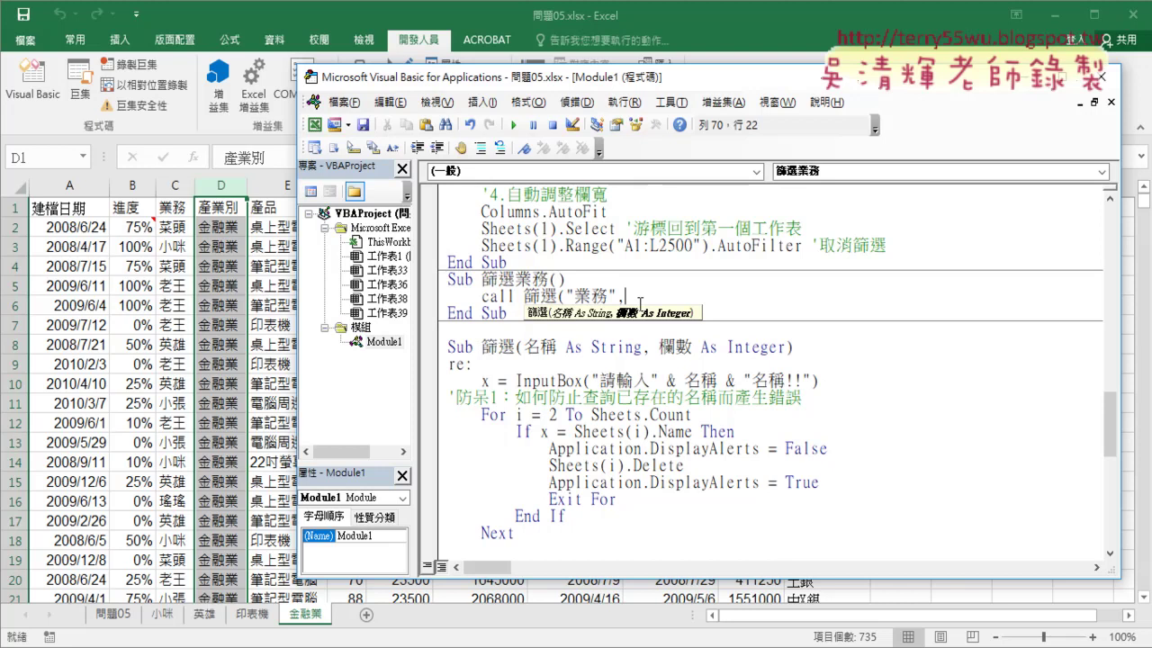
text(3)
text())
click(660, 360)
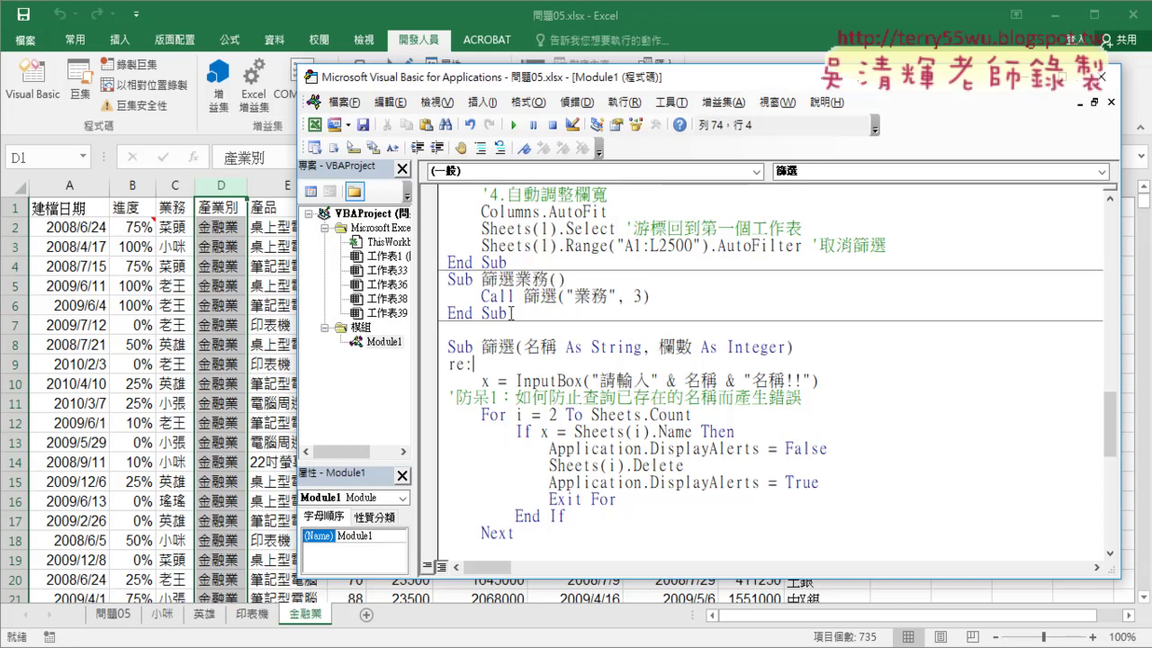
Step: Duplicate the 篩選業務 procedure onto the blank line below it
drag(506, 313, 447, 279)
right_click(475, 311)
click(500, 335)
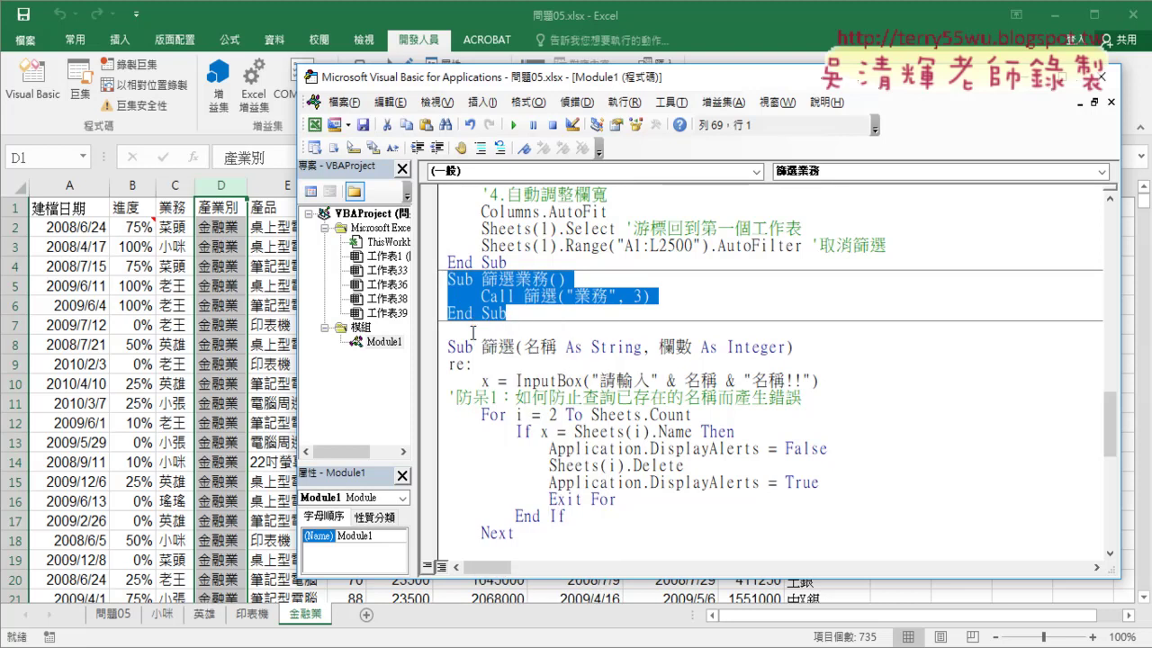
click(468, 328)
key(ctrl+v)
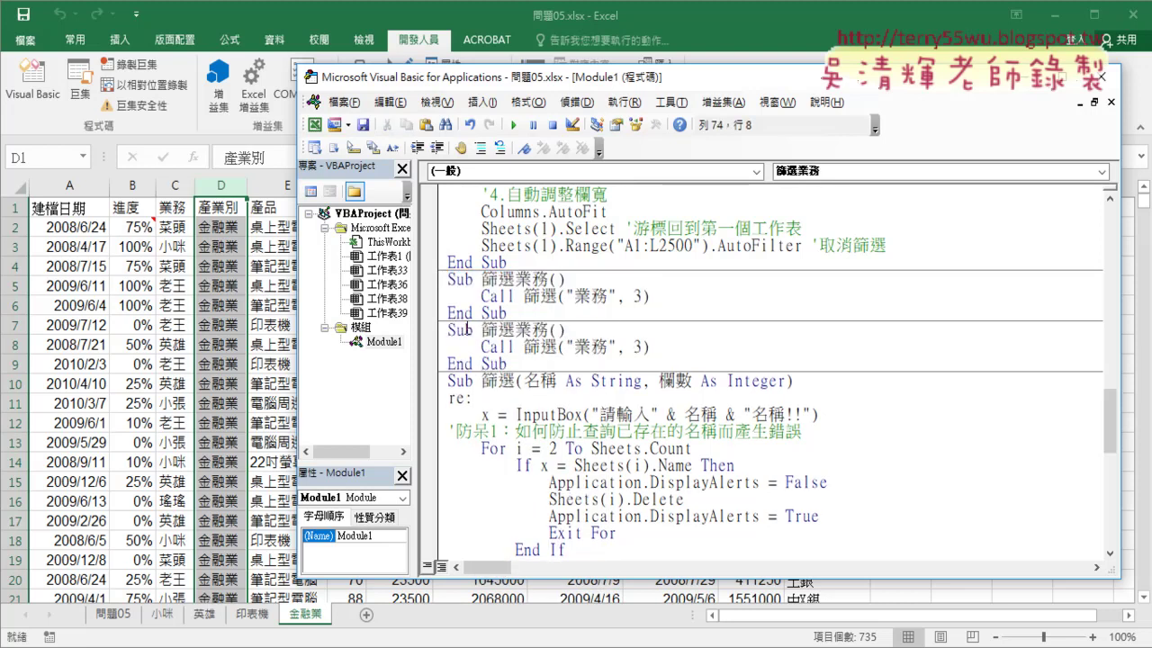
Step: Replace 業務 with 產業別 copied from cell D1 and change the column 3 to 4
click(221, 206)
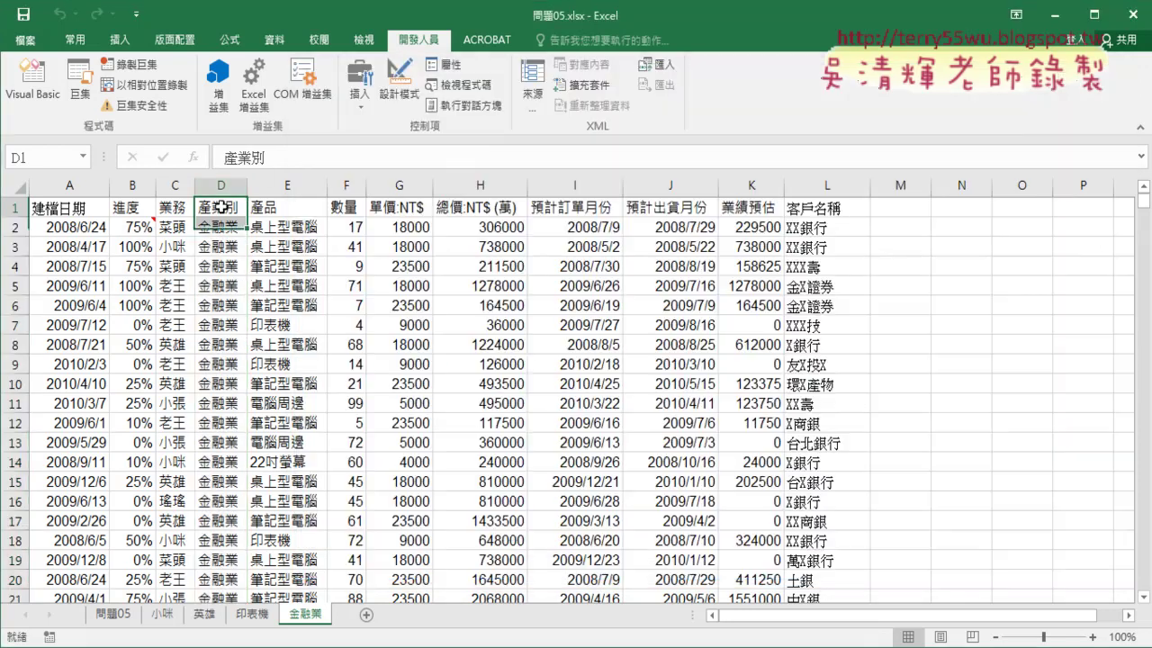
right_click(223, 158)
click(283, 187)
click(175, 266)
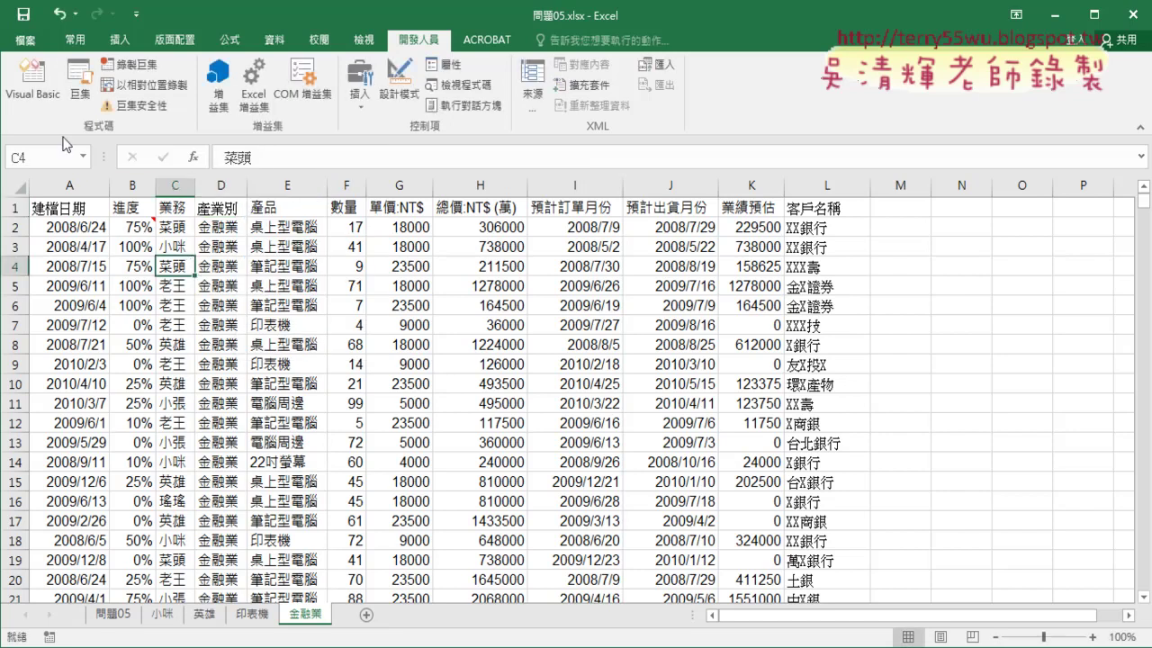
click(32, 83)
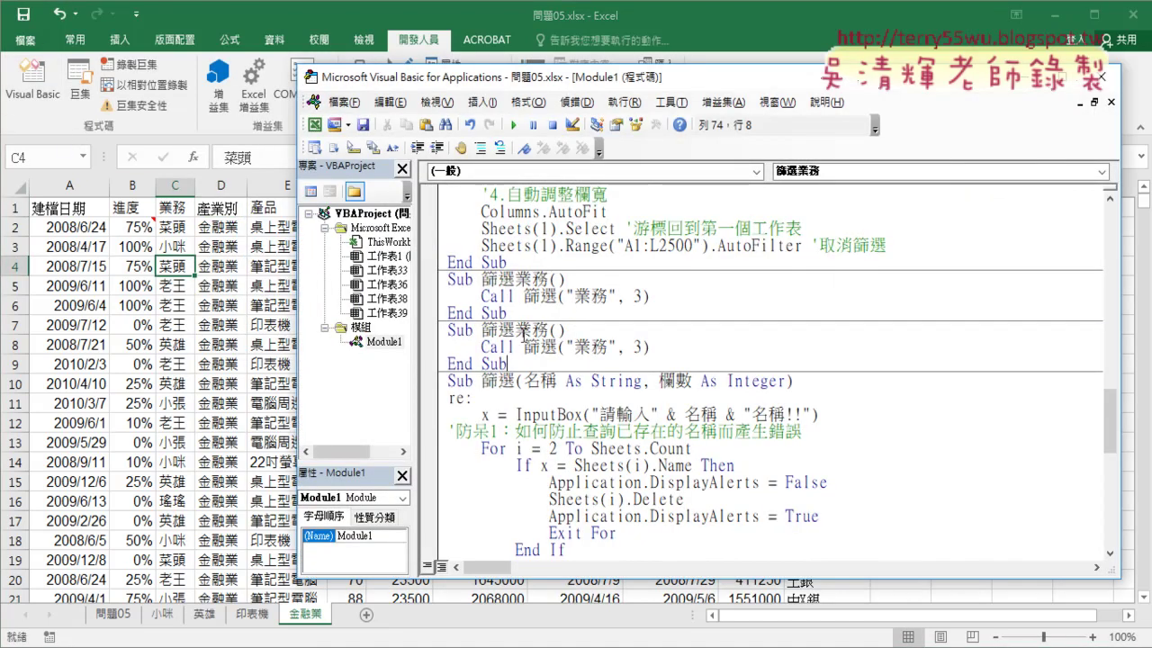
drag(517, 330, 608, 347)
key(ctrl+v)
key(ctrl+v)
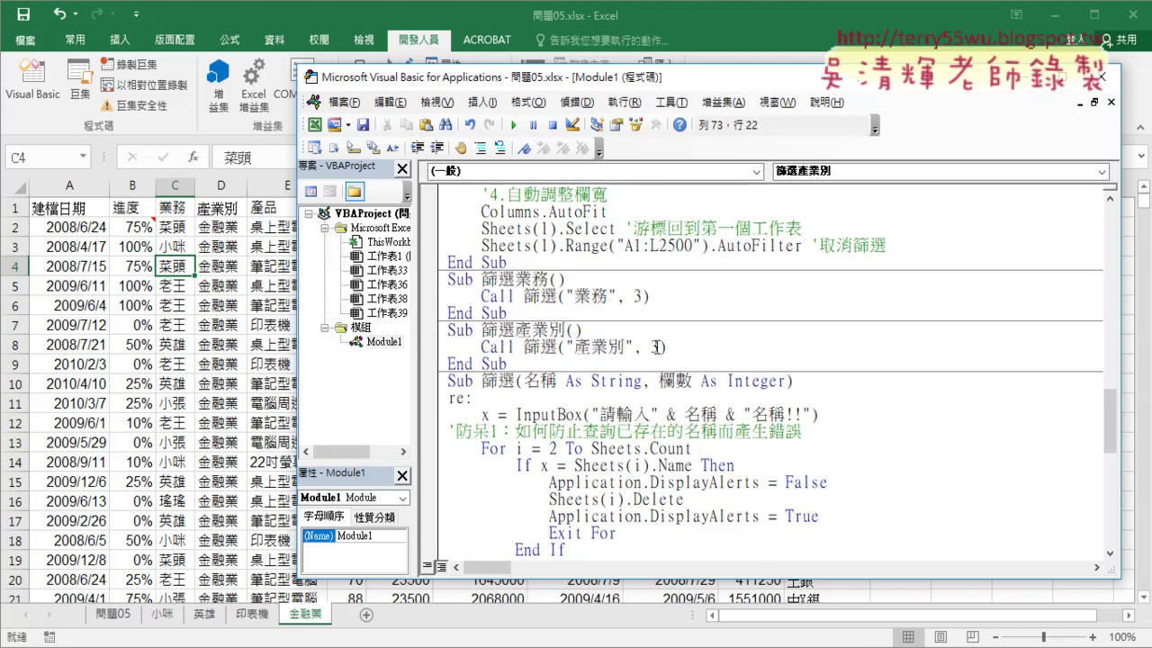
double_click(657, 347)
text(4)
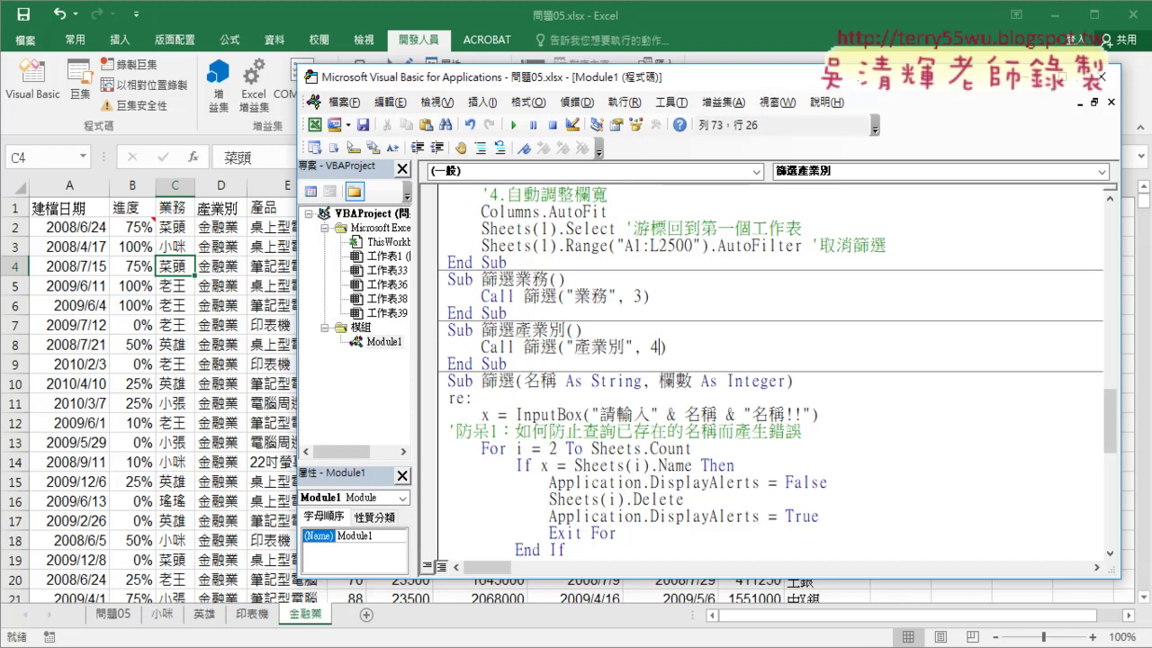